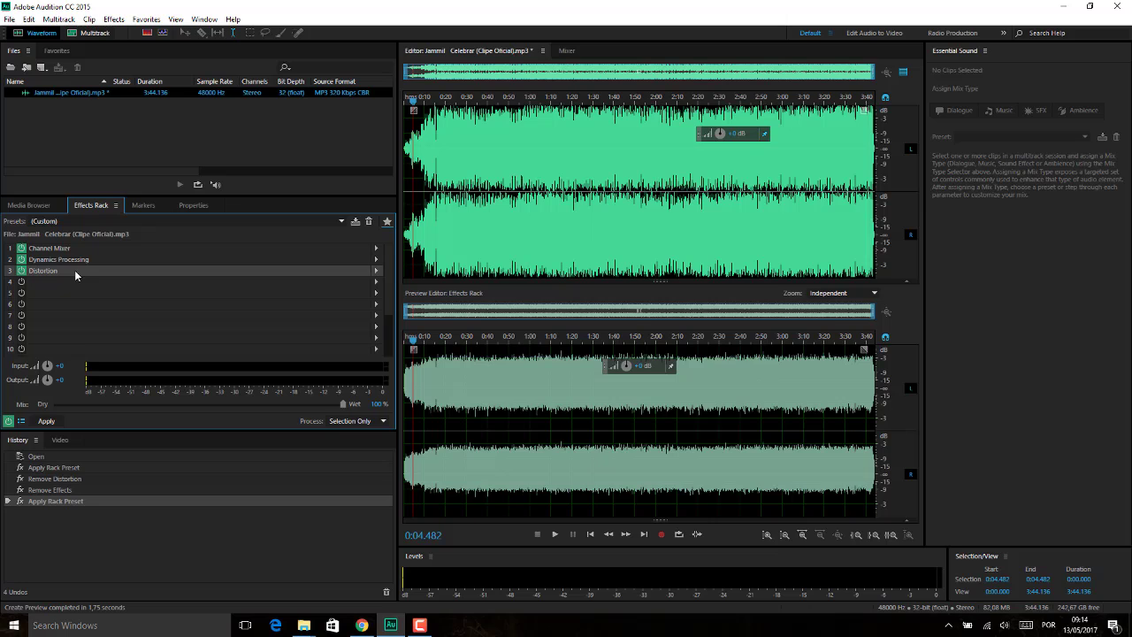
- Remove the Channel Mixer, Dynamics Processing and Distortion effects from the effects rack, with a brief playback check
{"action": "left_click", "coordinate": [73, 249], "text": "shift"}
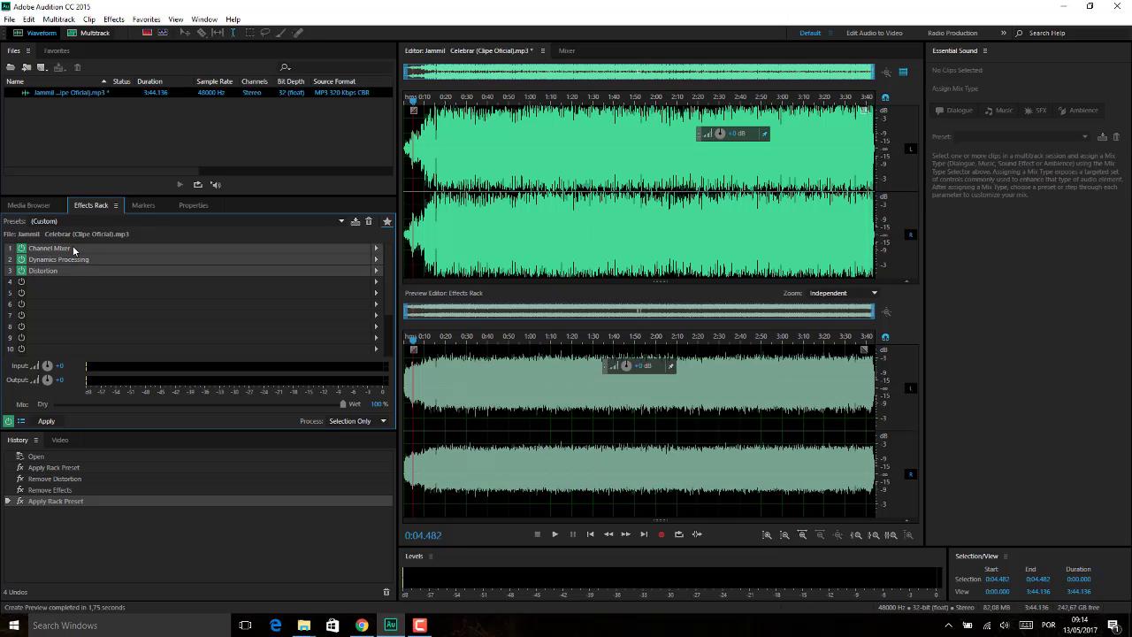
{"action": "key", "text": "Delete"}
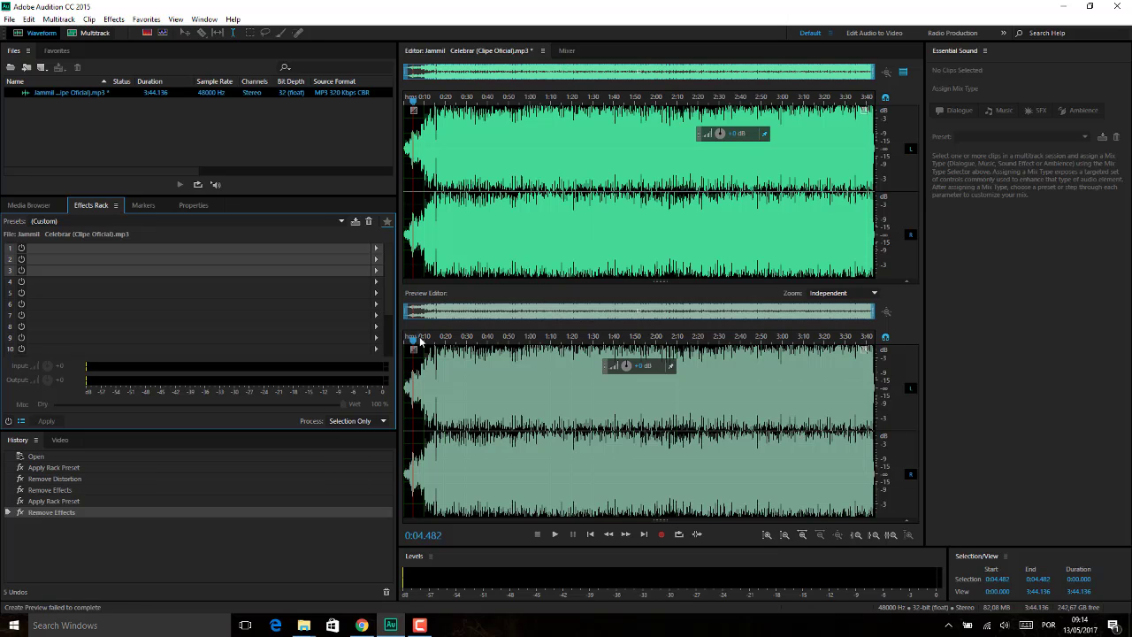
{"action": "key", "text": "space"}
{"action": "key", "text": "space"}
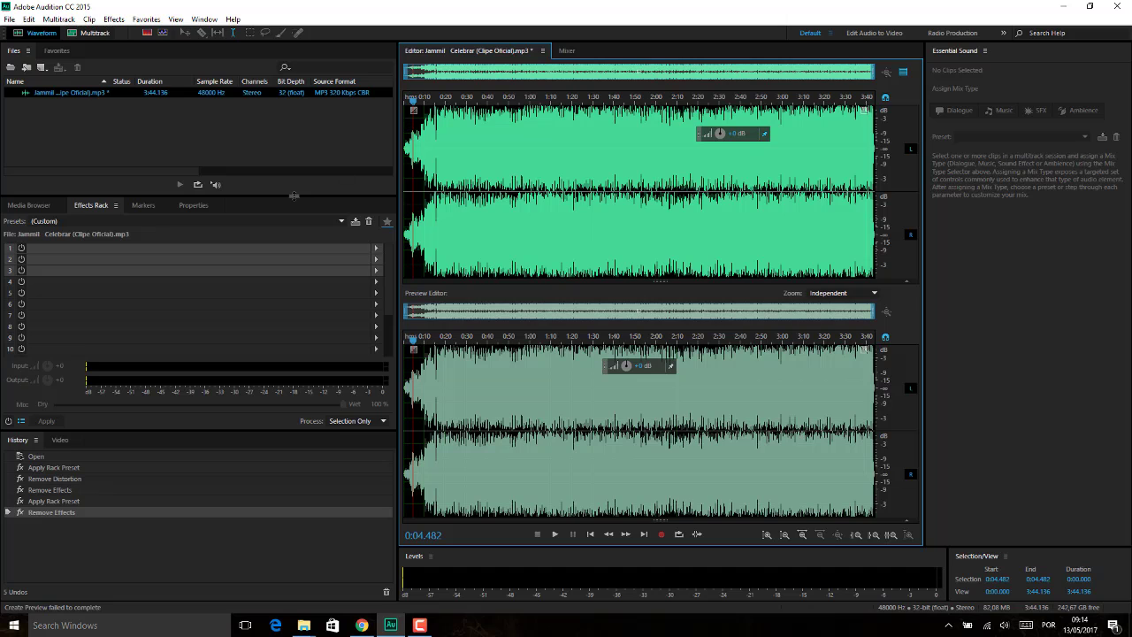
- Close the Jammil Celebrar MP3 file without saving its changes
{"action": "left_click", "coordinate": [150, 131]}
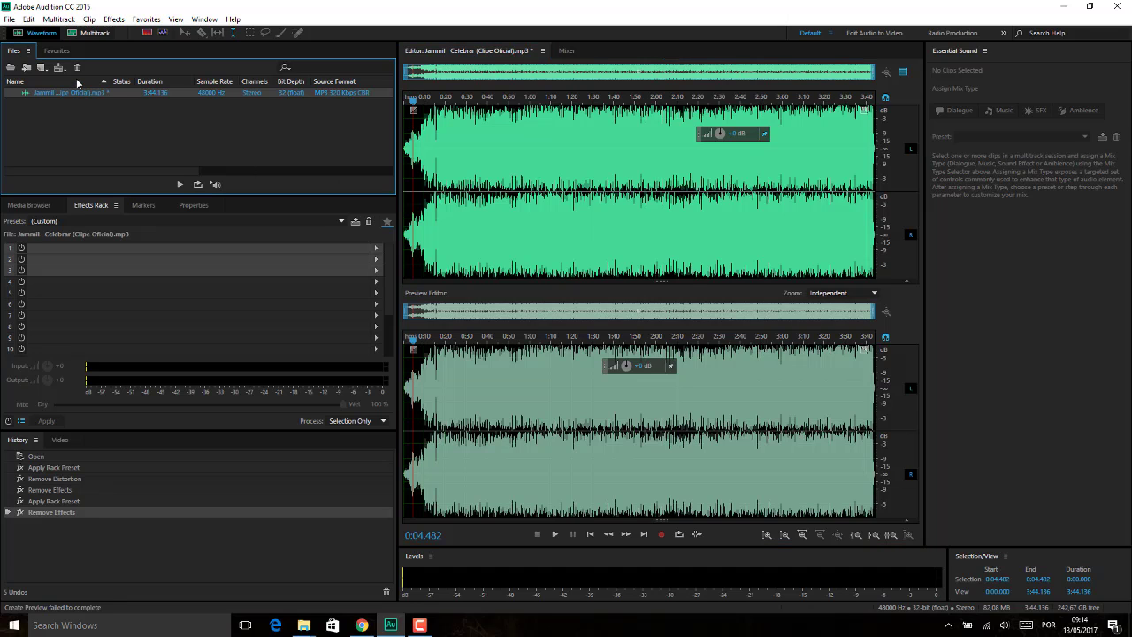
{"action": "key", "text": "Delete"}
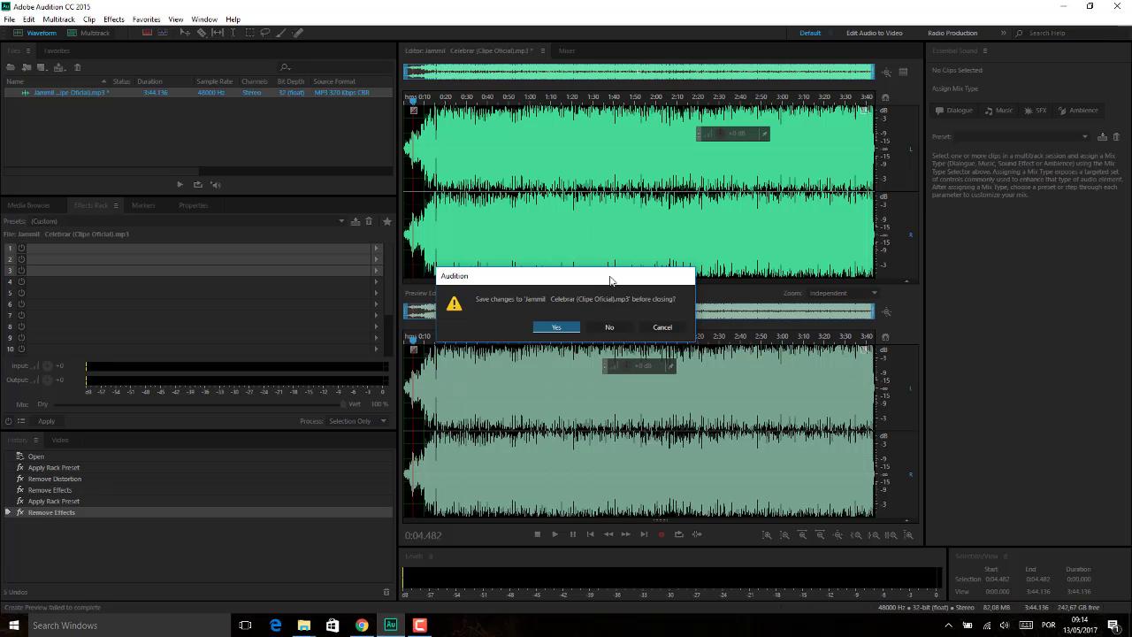
{"action": "left_click", "coordinate": [610, 327]}
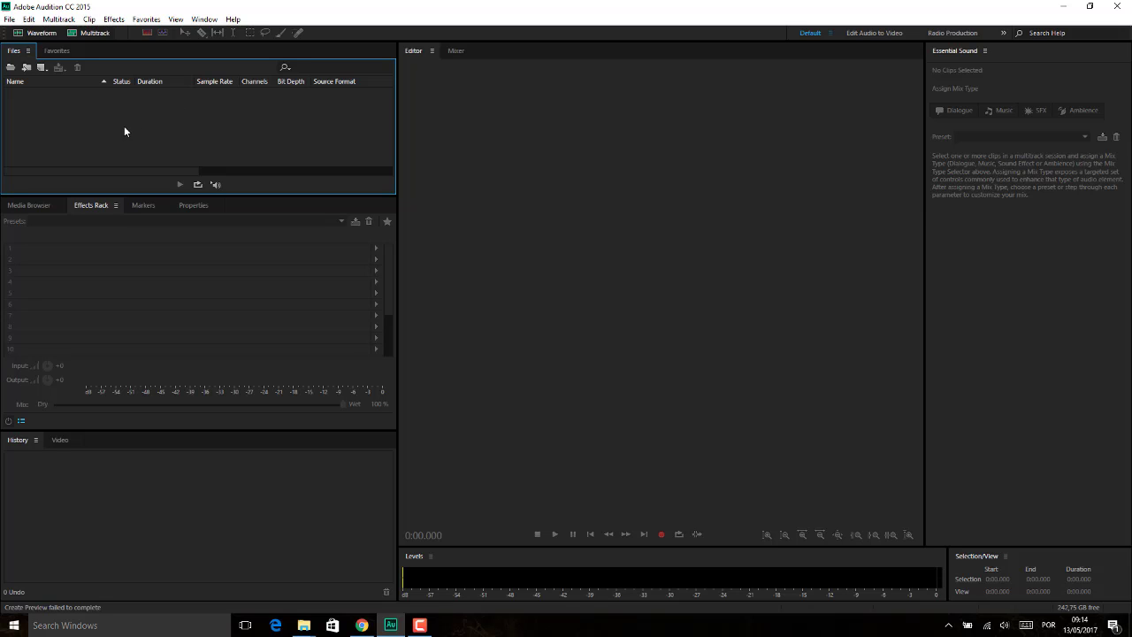
- Open the Zé Neto e Cristiano Seu Polícia MP3 from the MÚSICAS folder
{"action": "double_click", "coordinate": [72, 128]}
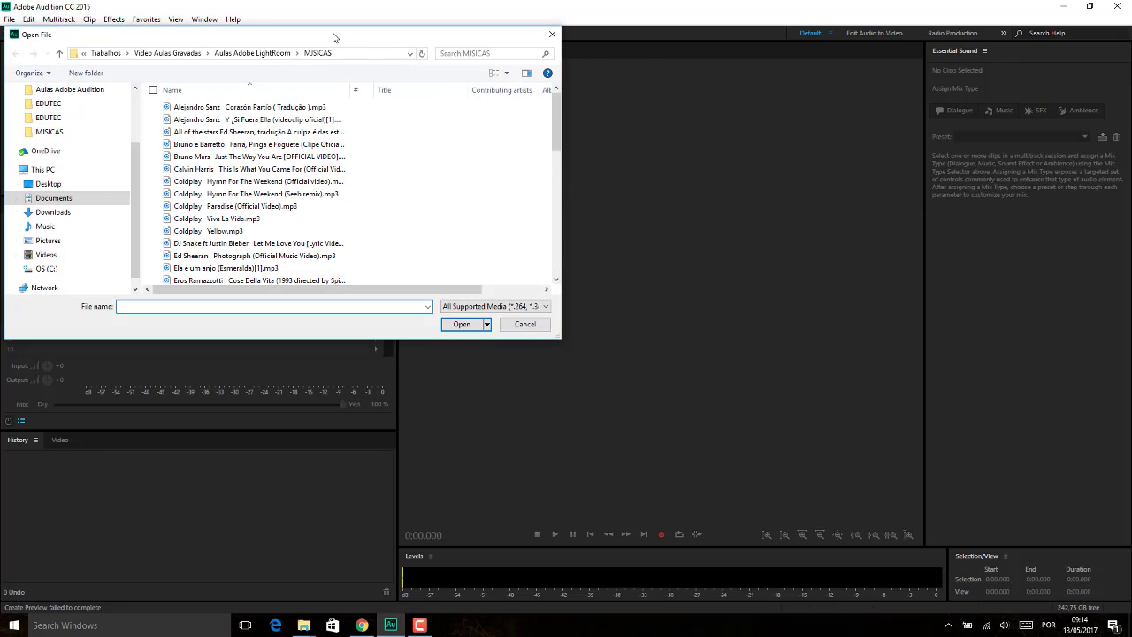
{"action": "left_click_drag", "start_coordinate": [333, 37], "coordinate": [577, 87]}
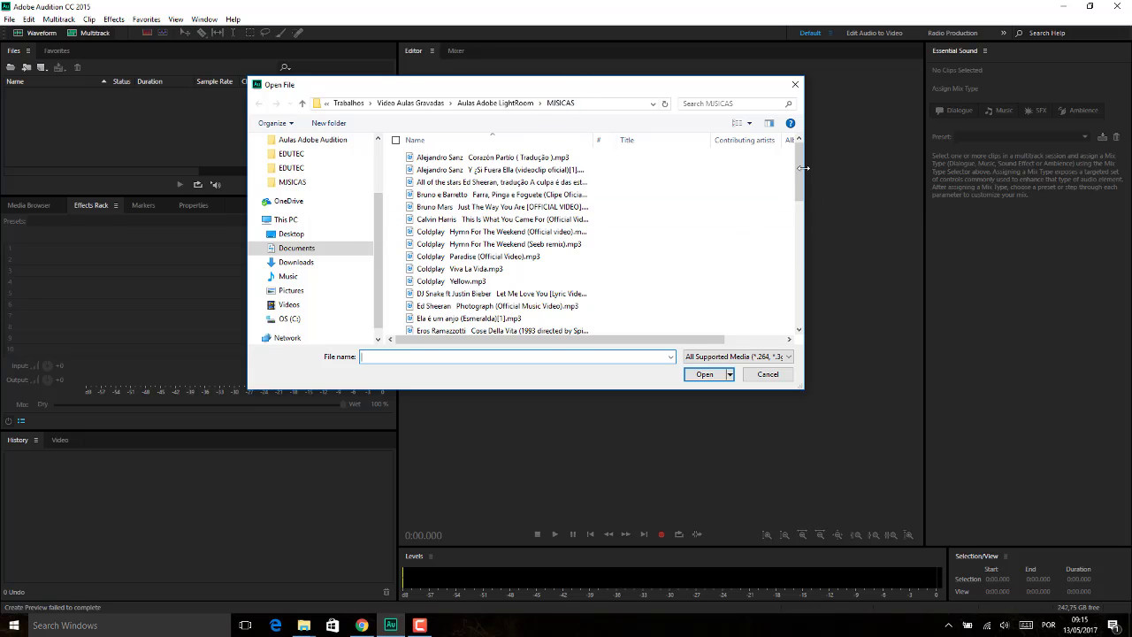
{"action": "left_click_drag", "start_coordinate": [800, 167], "coordinate": [813, 286]}
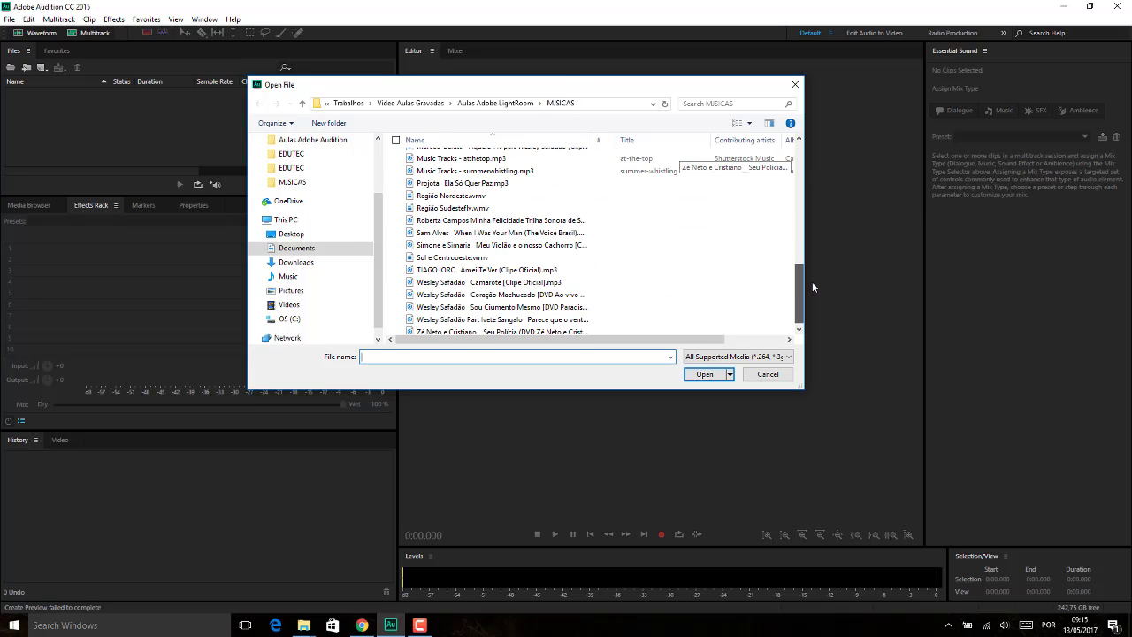
{"action": "left_click_drag", "start_coordinate": [813, 286], "coordinate": [811, 315]}
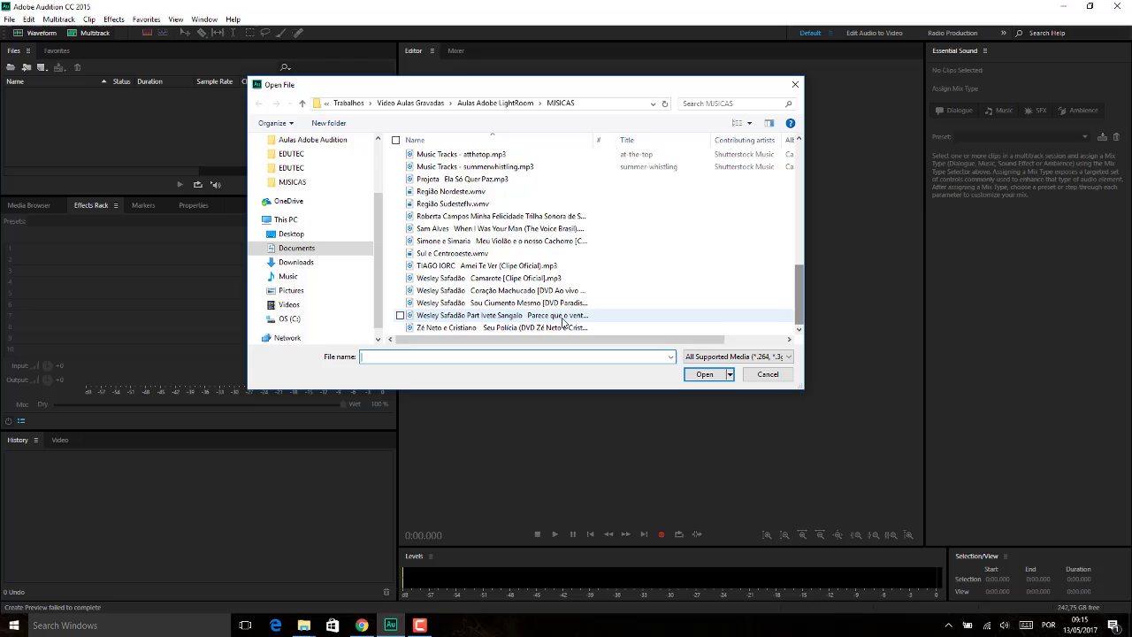
{"action": "double_click", "coordinate": [510, 328]}
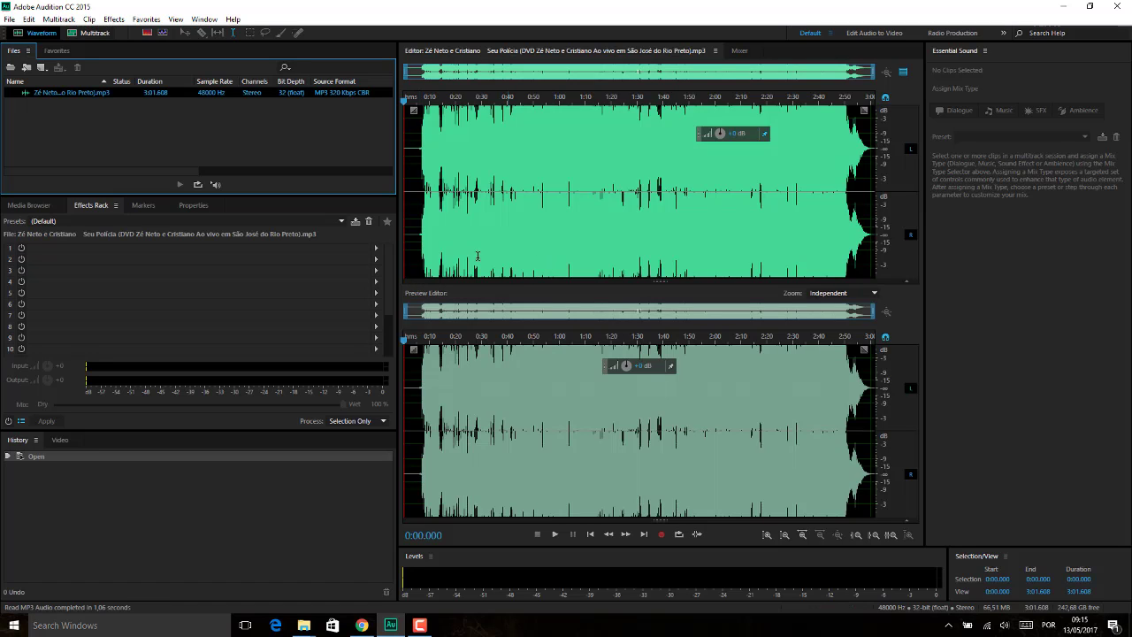
- Play the song from about 0:07 and lower the amplitude of the whole file during playback
{"action": "left_click", "coordinate": [427, 263]}
{"action": "key", "text": "space"}
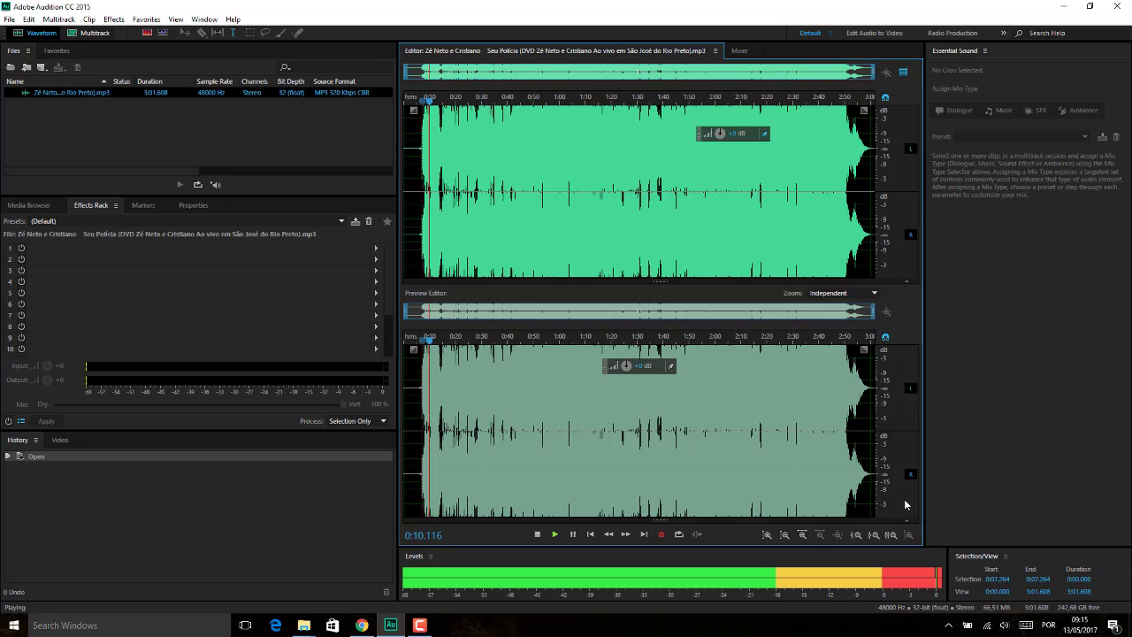
{"action": "key", "text": "space"}
{"action": "key", "text": "space"}
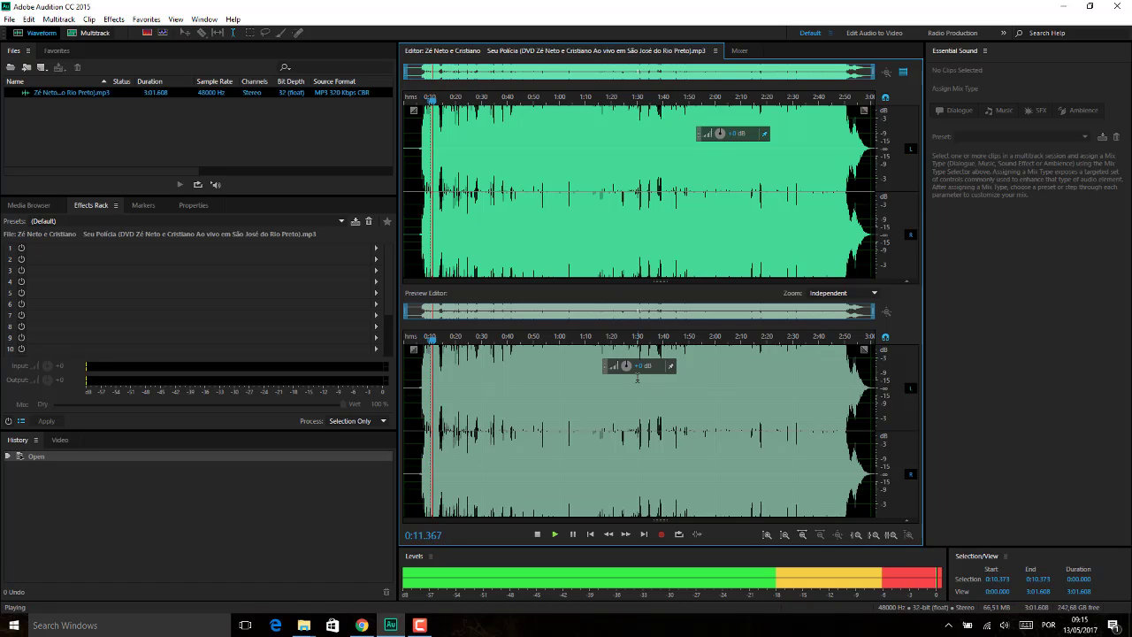
{"action": "left_click_drag", "start_coordinate": [640, 369], "coordinate": [652, 365]}
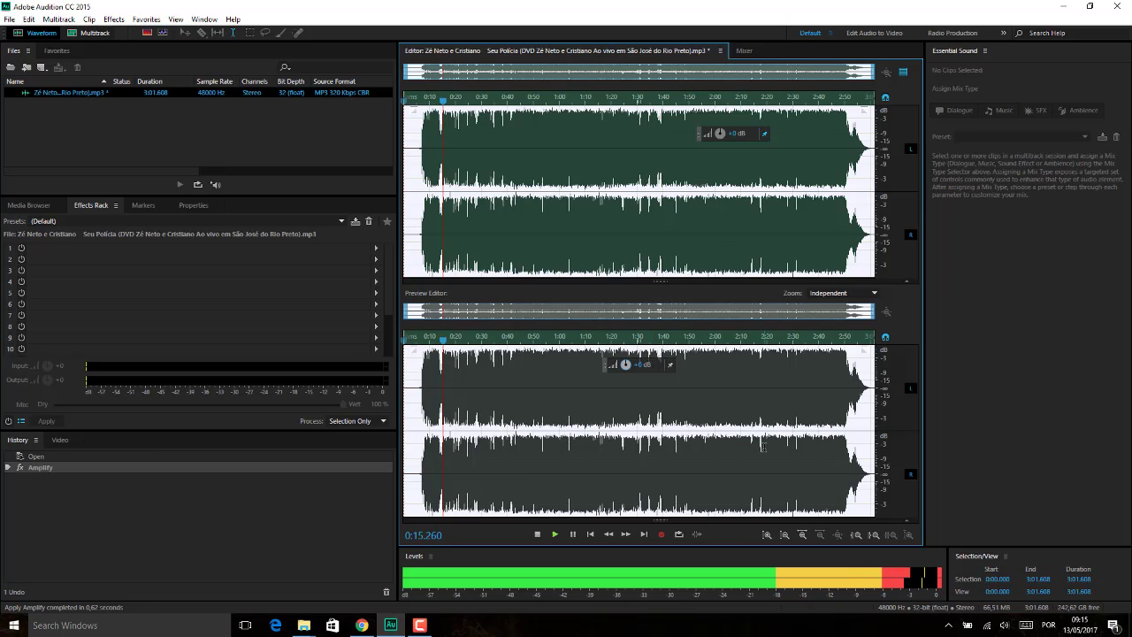
{"action": "key", "text": "space"}
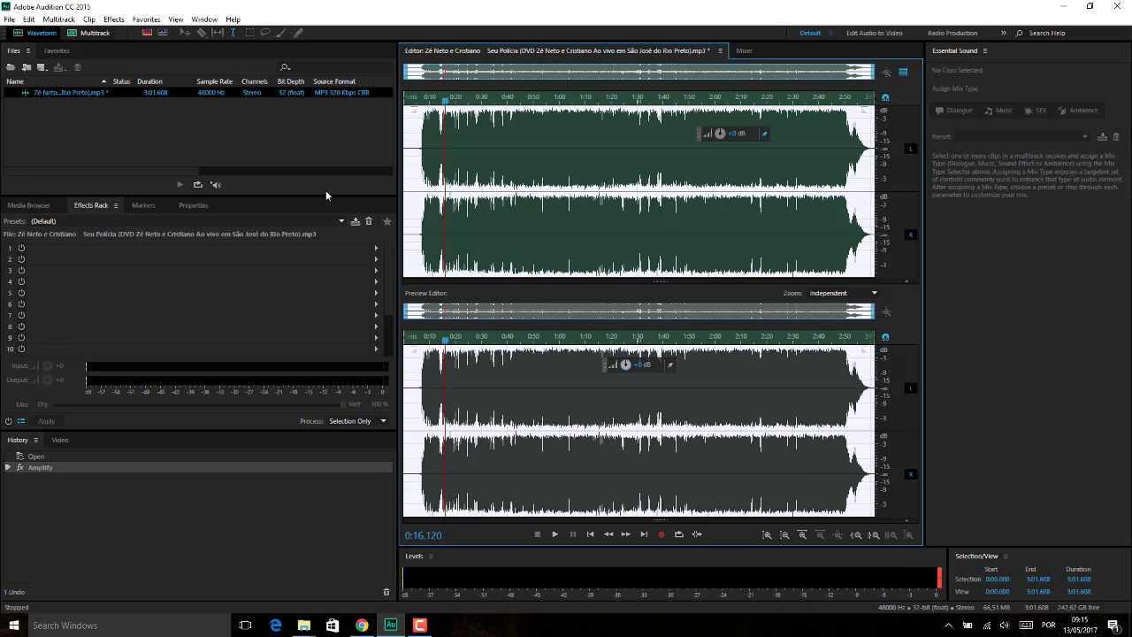
- Load the Smashed Dynamics preset into the effects rack and audition the song with it
{"action": "left_click", "coordinate": [333, 221]}
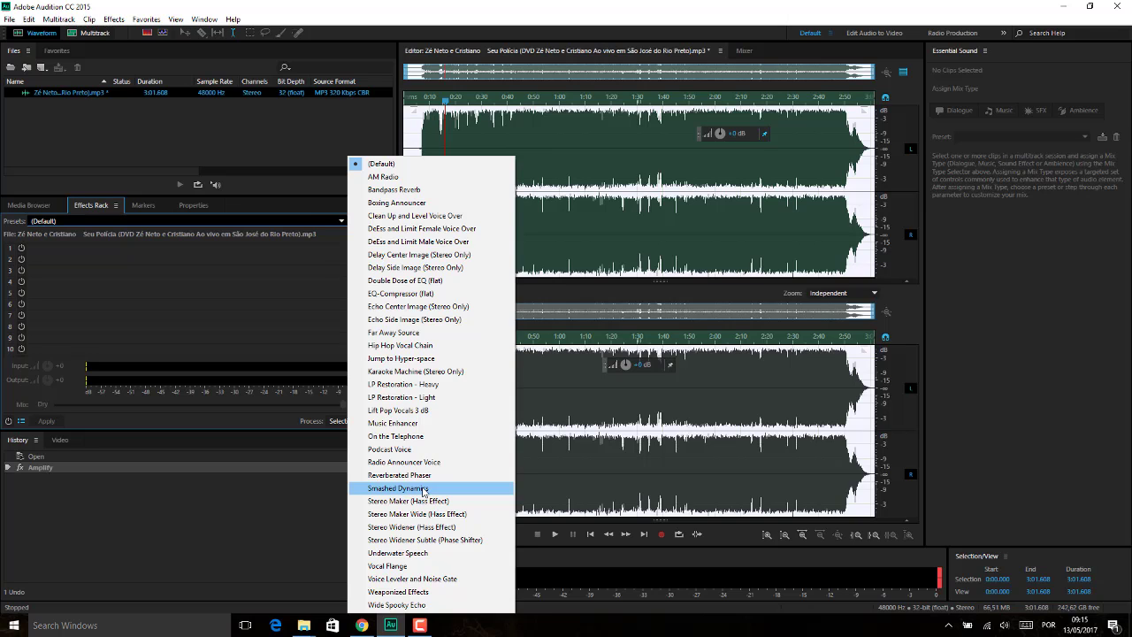
{"action": "left_click", "coordinate": [423, 489]}
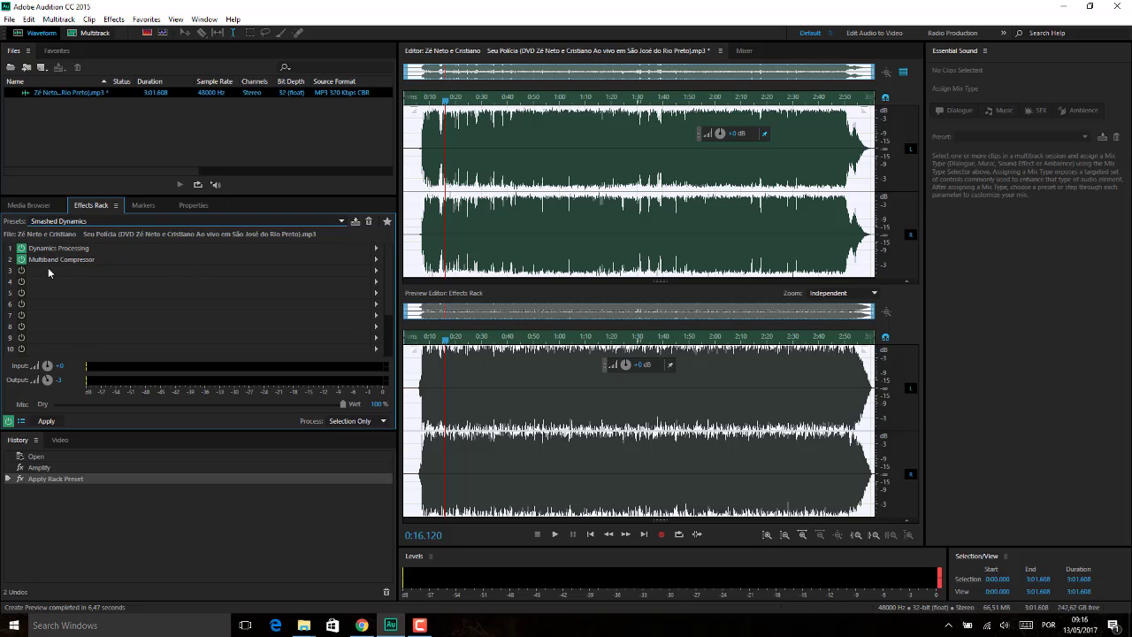
{"action": "left_click", "coordinate": [418, 177]}
{"action": "key", "text": "space"}
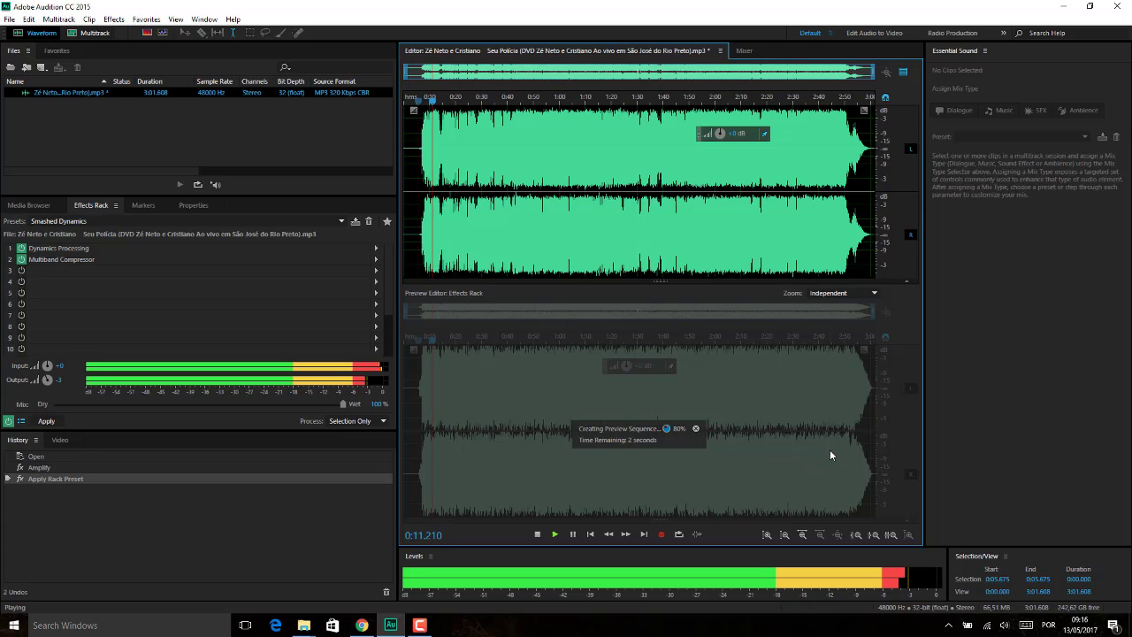
{"action": "key", "text": "space"}
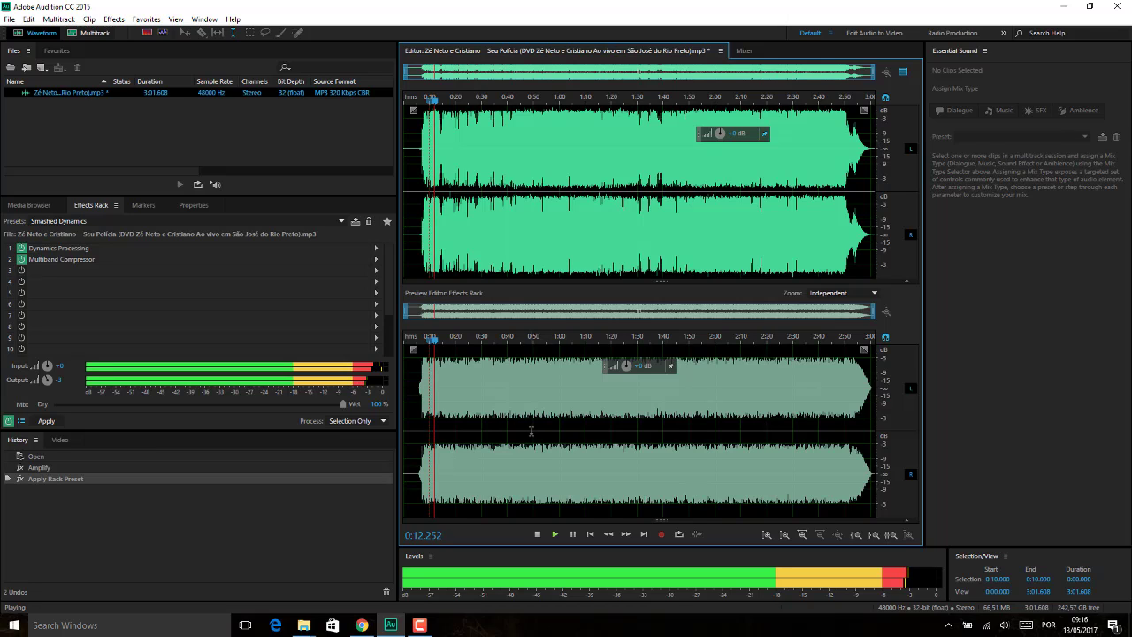
{"action": "key", "text": "space"}
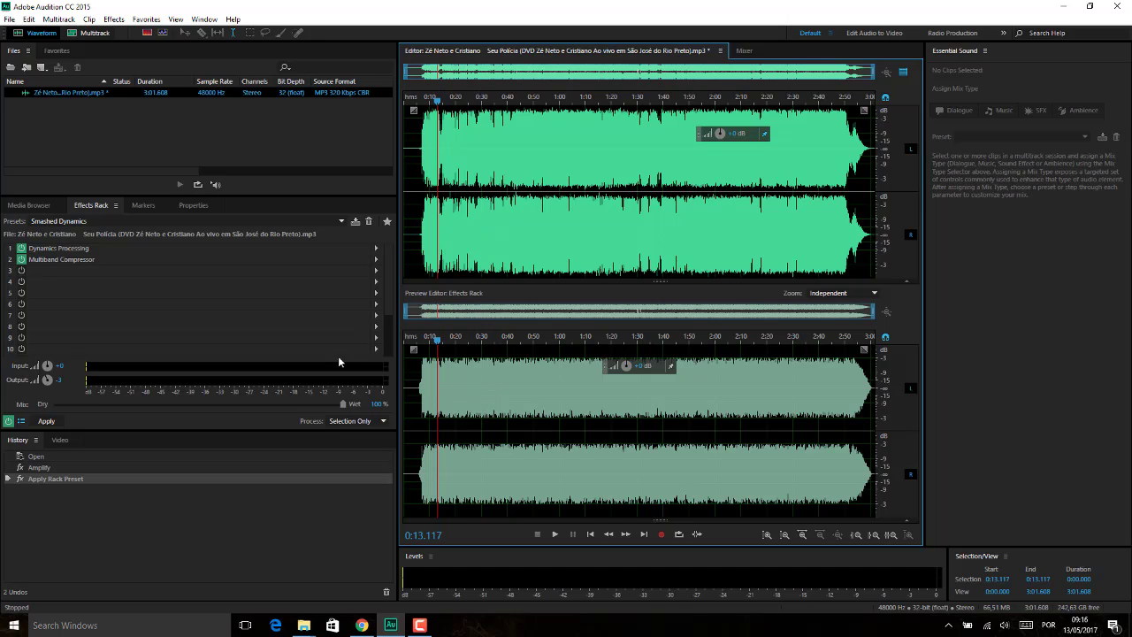
{"action": "key", "text": "space"}
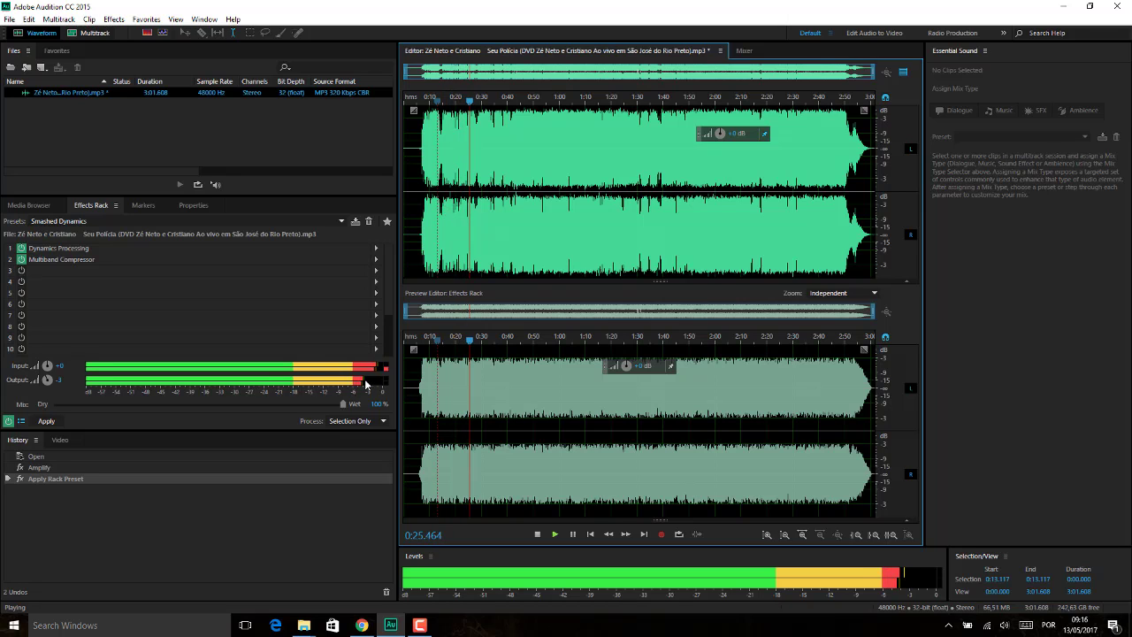
{"action": "key", "text": "space"}
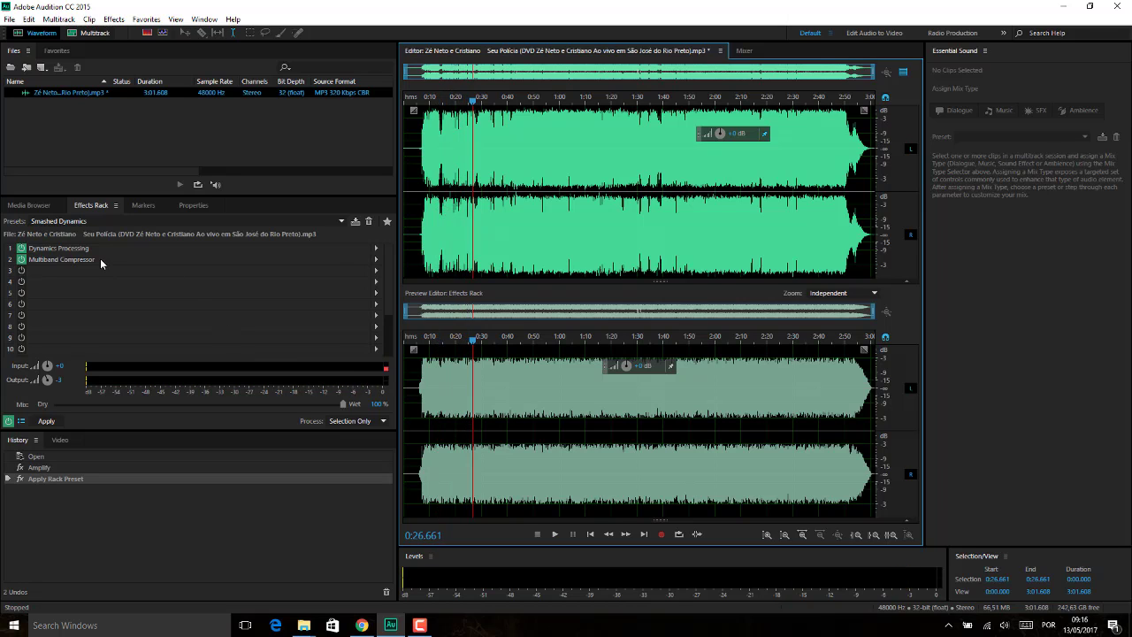
{"action": "key", "text": "space"}
{"action": "key", "text": "space"}
- Open the rack's Dynamics Processing effect and, playing from about 2:02, pull its curve down with points near -56.49, -24.32 and -10.54 dB
{"action": "left_click", "coordinate": [376, 250]}
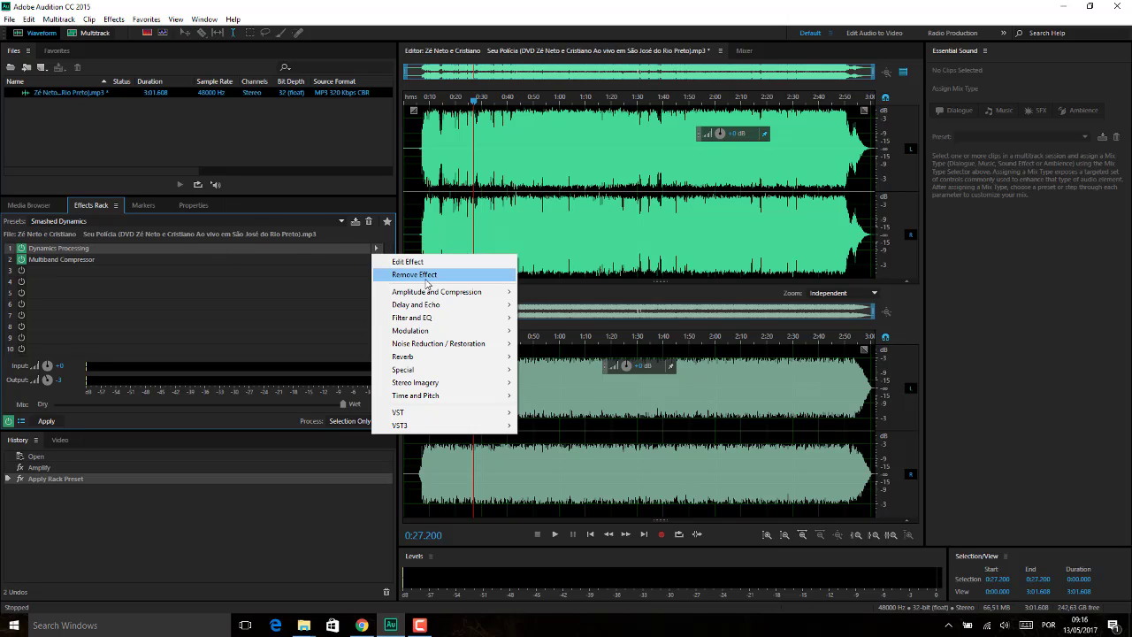
{"action": "left_click", "coordinate": [410, 261]}
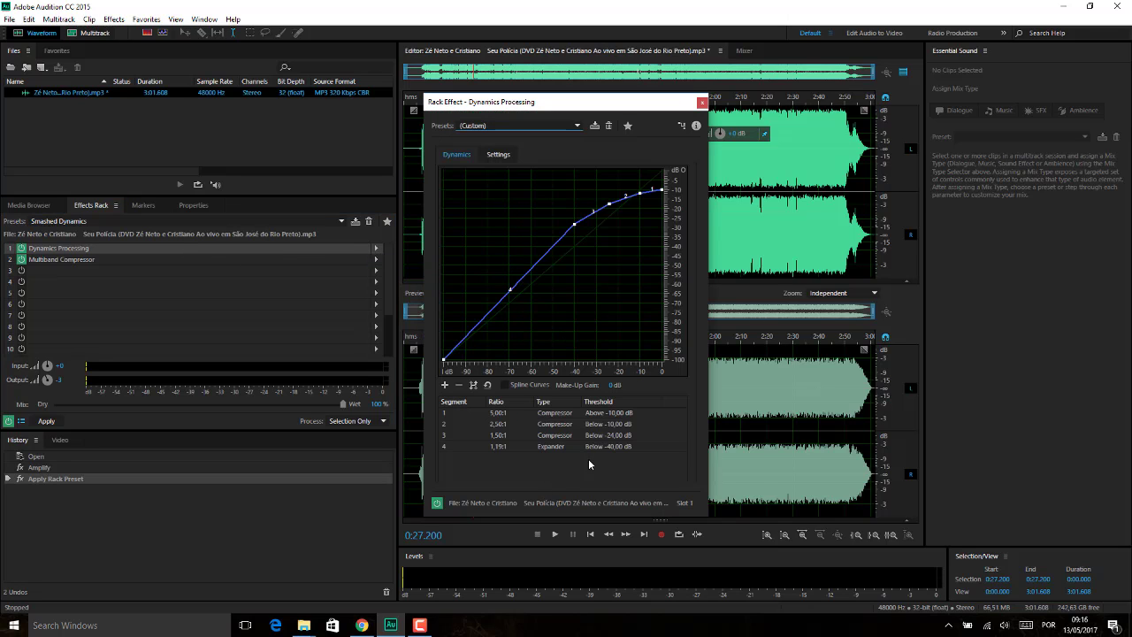
{"action": "left_click", "coordinate": [721, 368]}
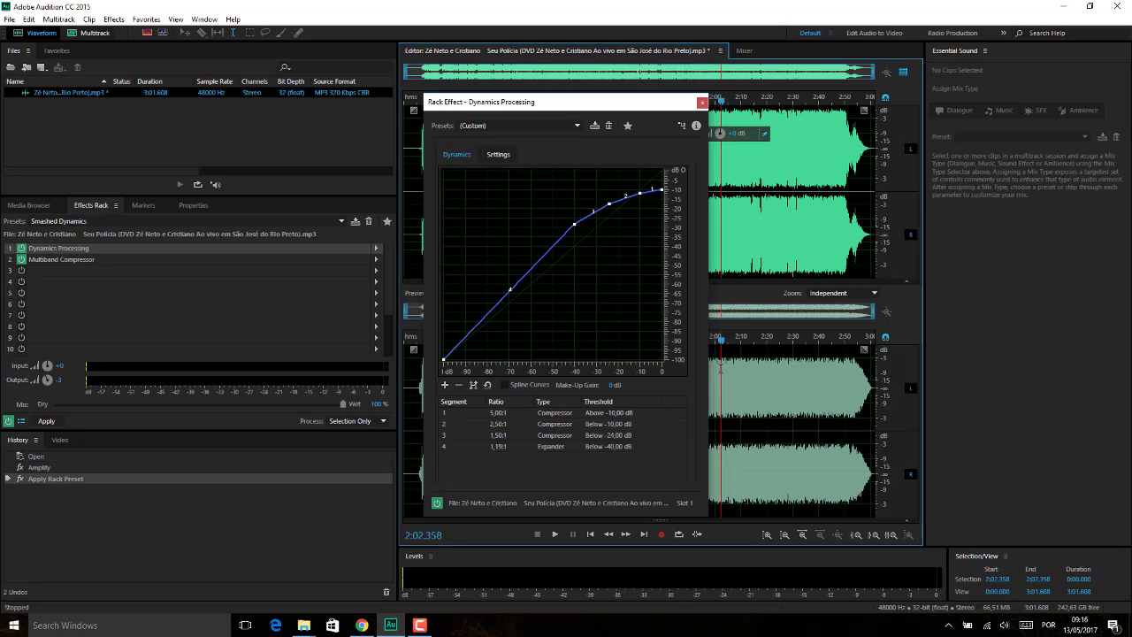
{"action": "key", "text": "space"}
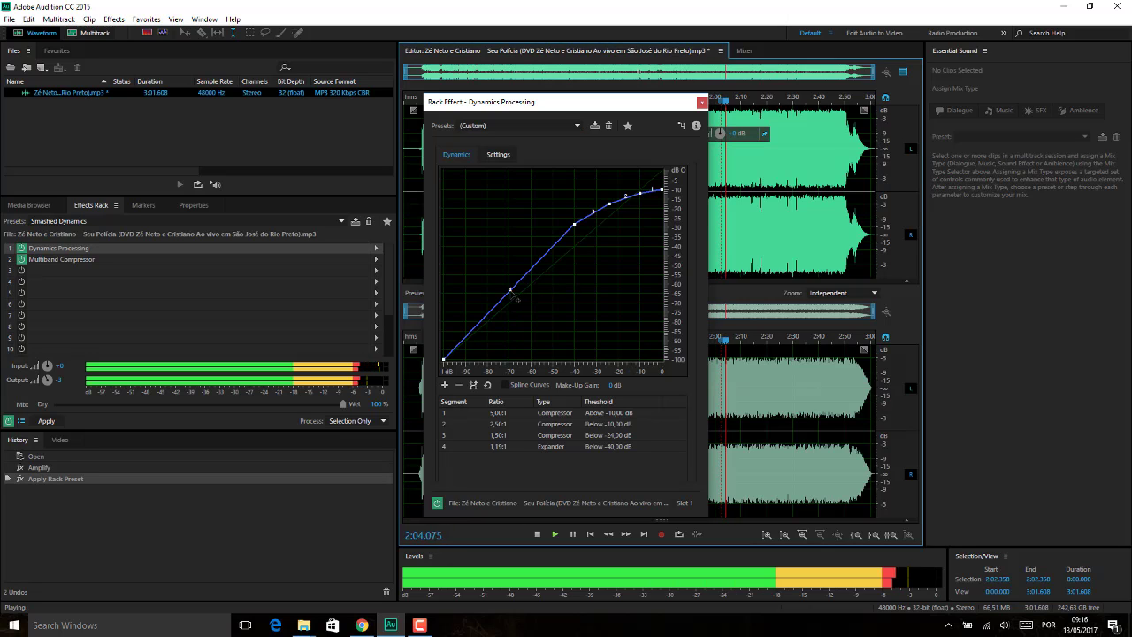
{"action": "left_click_drag", "start_coordinate": [516, 299], "coordinate": [539, 326]}
{"action": "left_click_drag", "start_coordinate": [574, 224], "coordinate": [652, 262]}
{"action": "left_click_drag", "start_coordinate": [558, 102], "coordinate": [421, 80]}
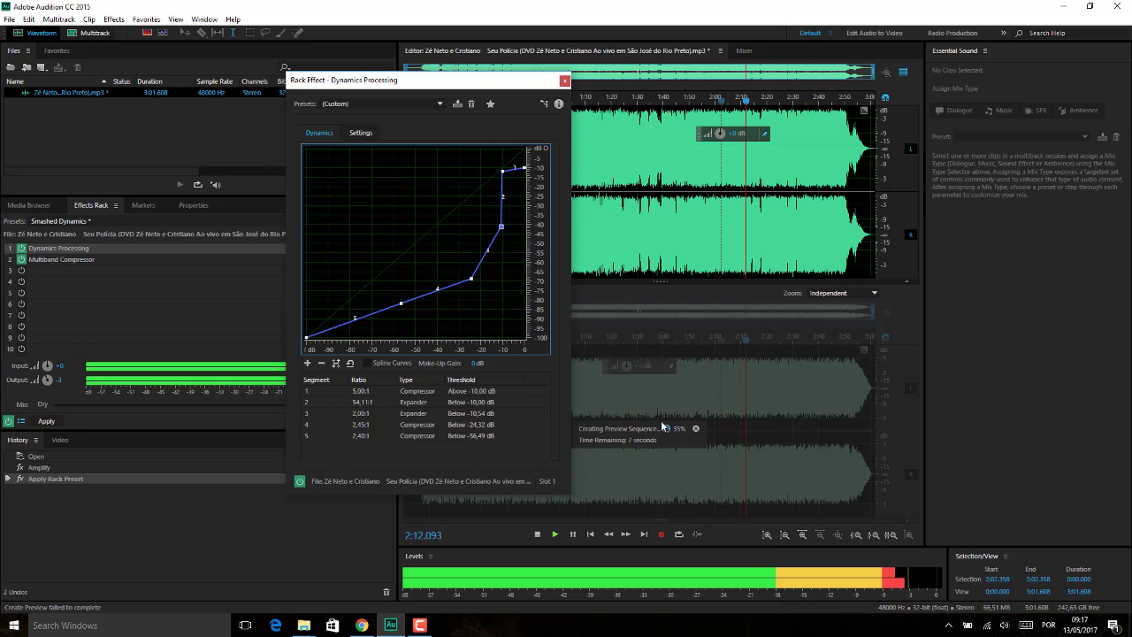
{"action": "key", "text": "space"}
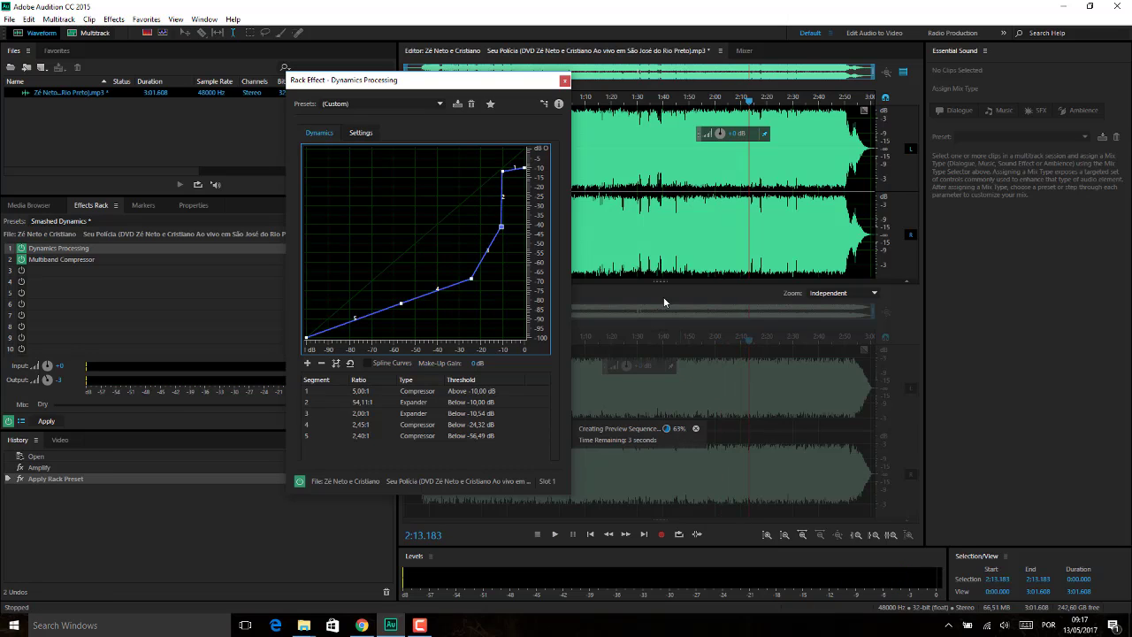
- Audition the song while reshaping the Dynamics Processing curve into six segments, with points near -77.84, -60.27 and -24.05 dB and a raised start point
{"action": "left_click", "coordinate": [626, 252]}
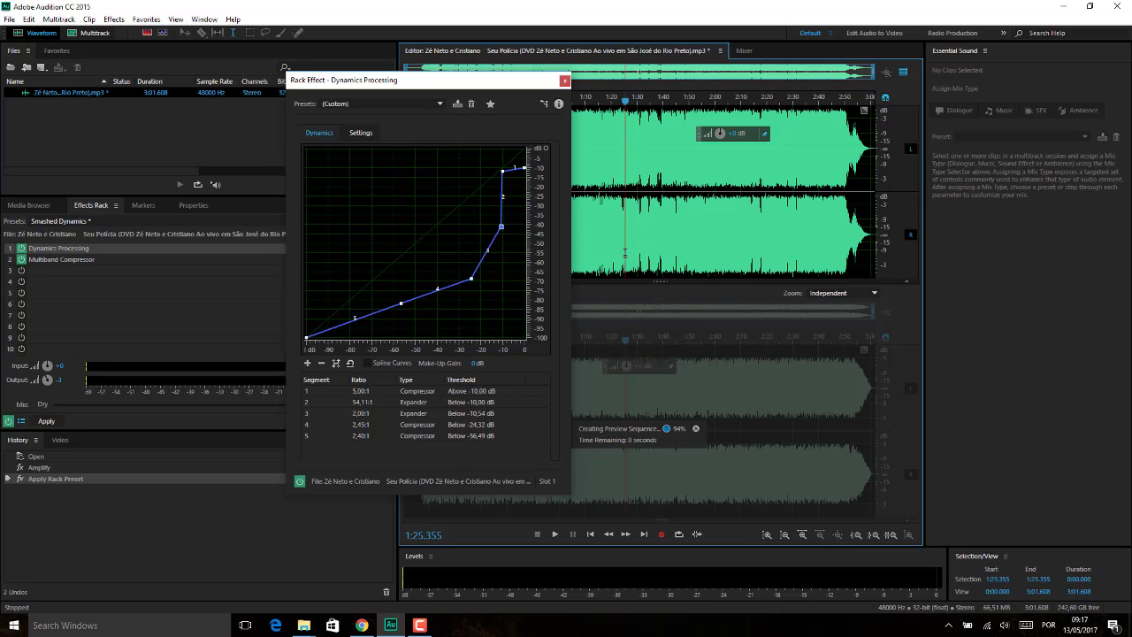
{"action": "key", "text": "space"}
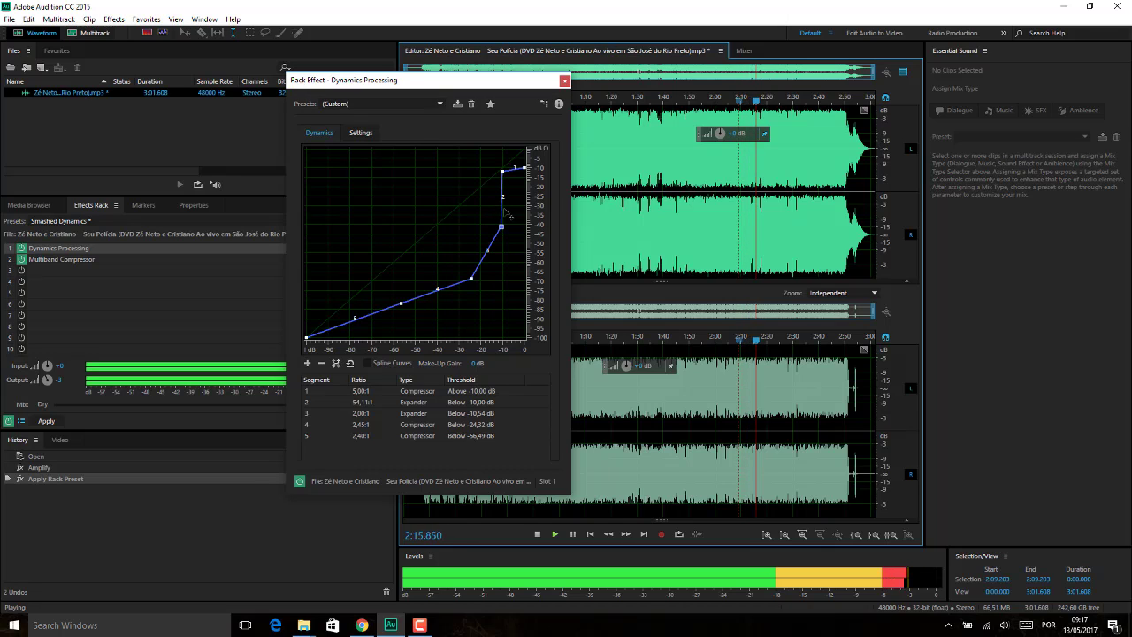
{"action": "left_click_drag", "start_coordinate": [437, 290], "coordinate": [402, 175]}
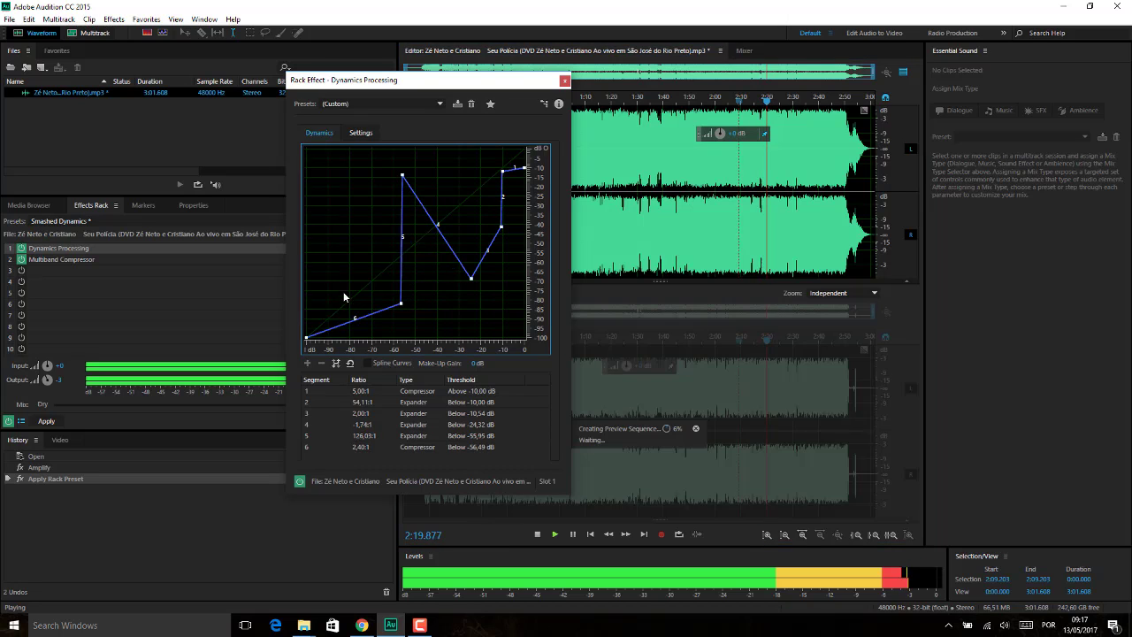
{"action": "left_click_drag", "start_coordinate": [403, 307], "coordinate": [355, 305]}
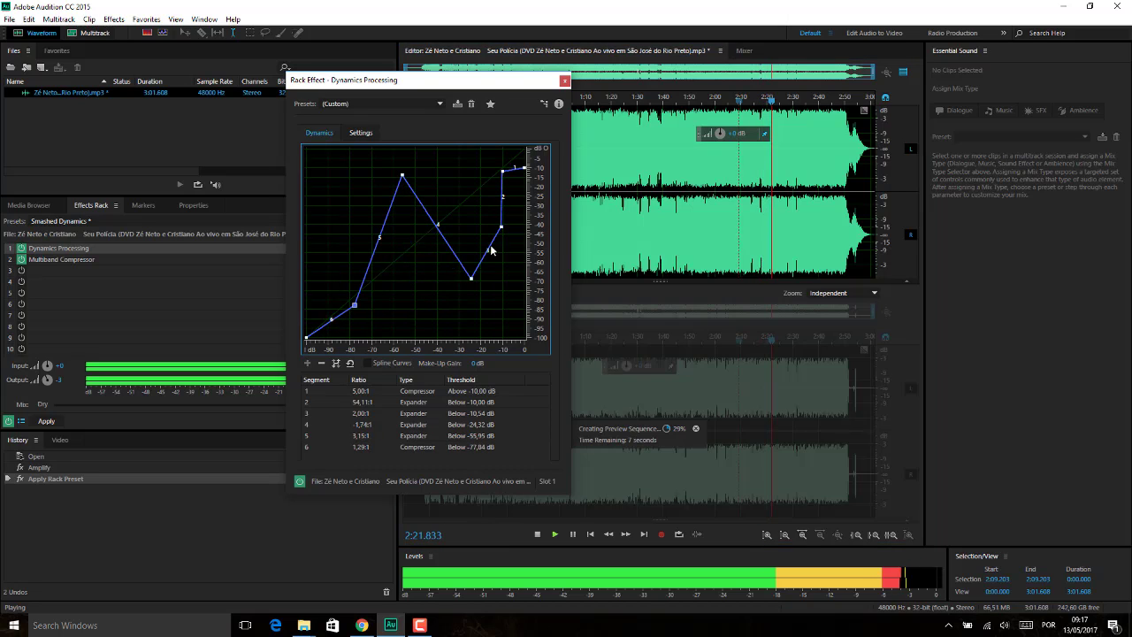
{"action": "left_click_drag", "start_coordinate": [502, 226], "coordinate": [471, 184]}
{"action": "left_click_drag", "start_coordinate": [403, 176], "coordinate": [393, 236]}
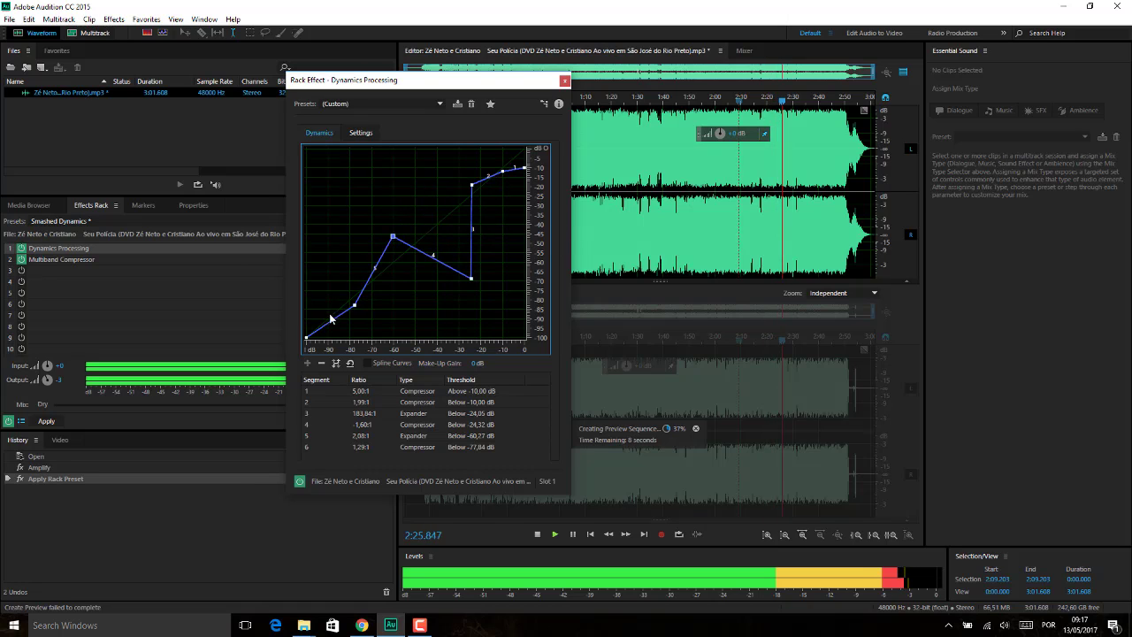
{"action": "left_click_drag", "start_coordinate": [307, 338], "coordinate": [306, 207]}
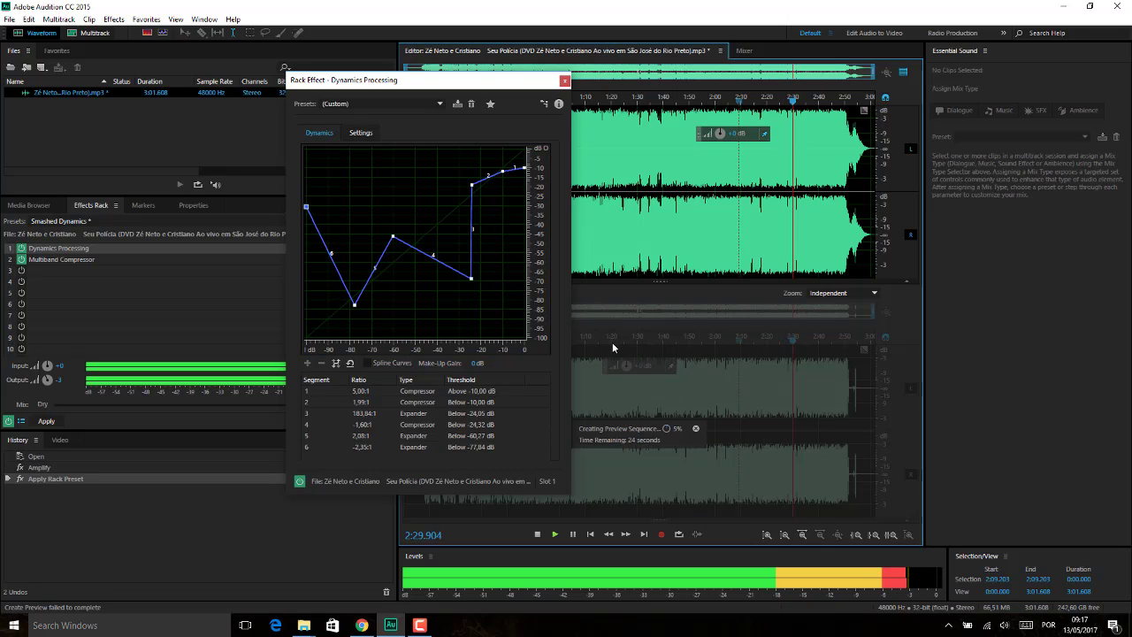
{"action": "key", "text": "space"}
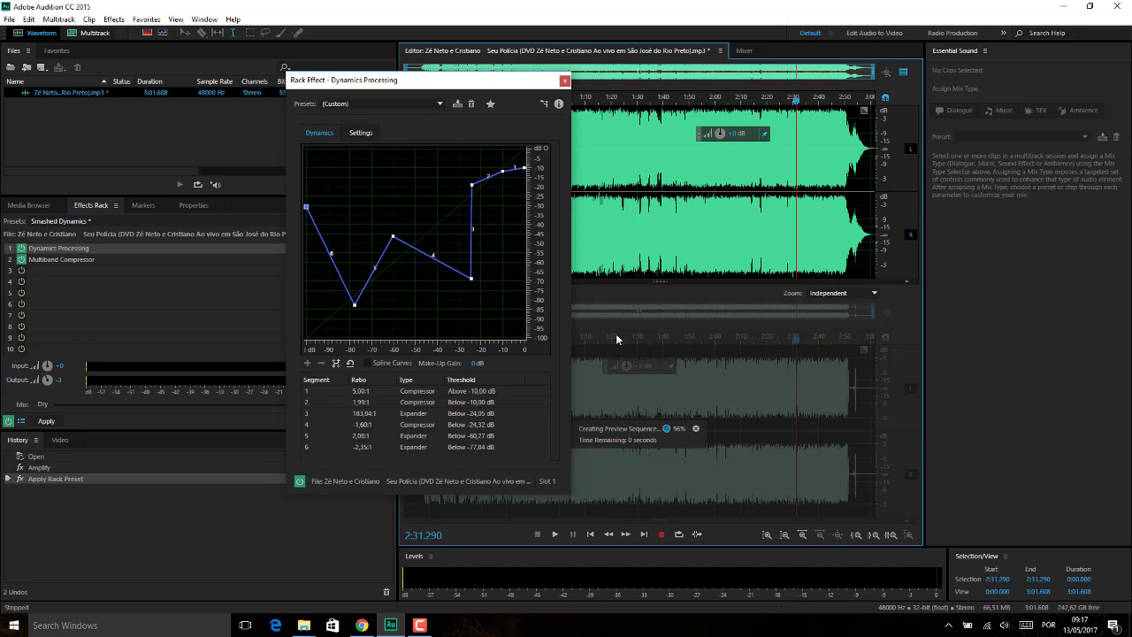
- Play the song from about 1:15 and examine the input and output levels of the Dynamics Processing curve's points
{"action": "left_click", "coordinate": [626, 344]}
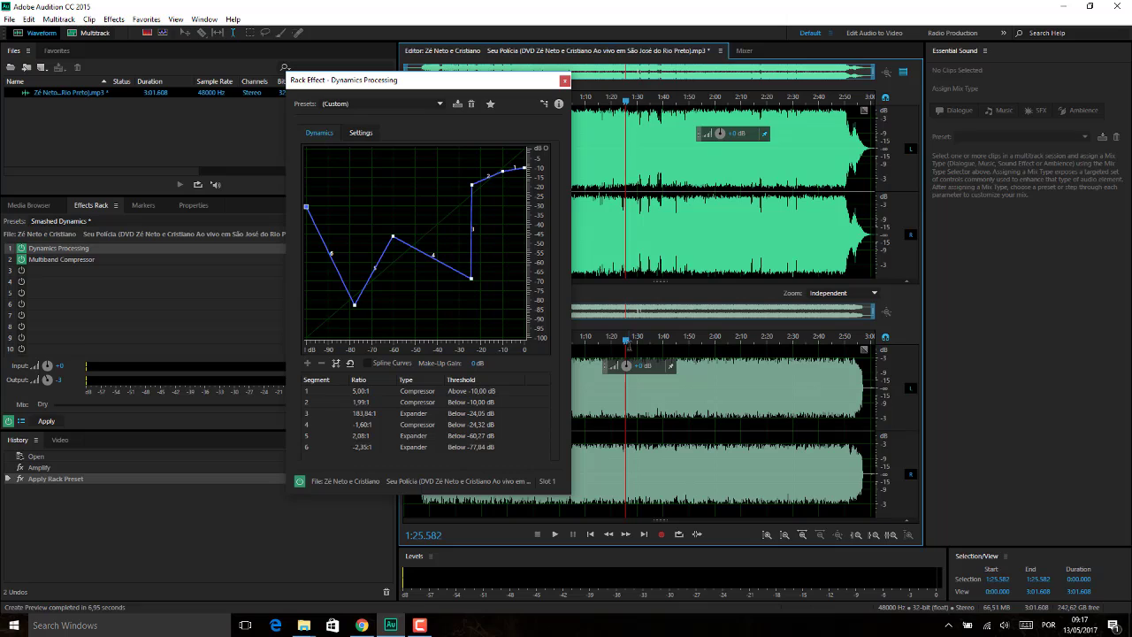
{"action": "left_click_drag", "start_coordinate": [627, 341], "coordinate": [602, 337]}
{"action": "key", "text": "space"}
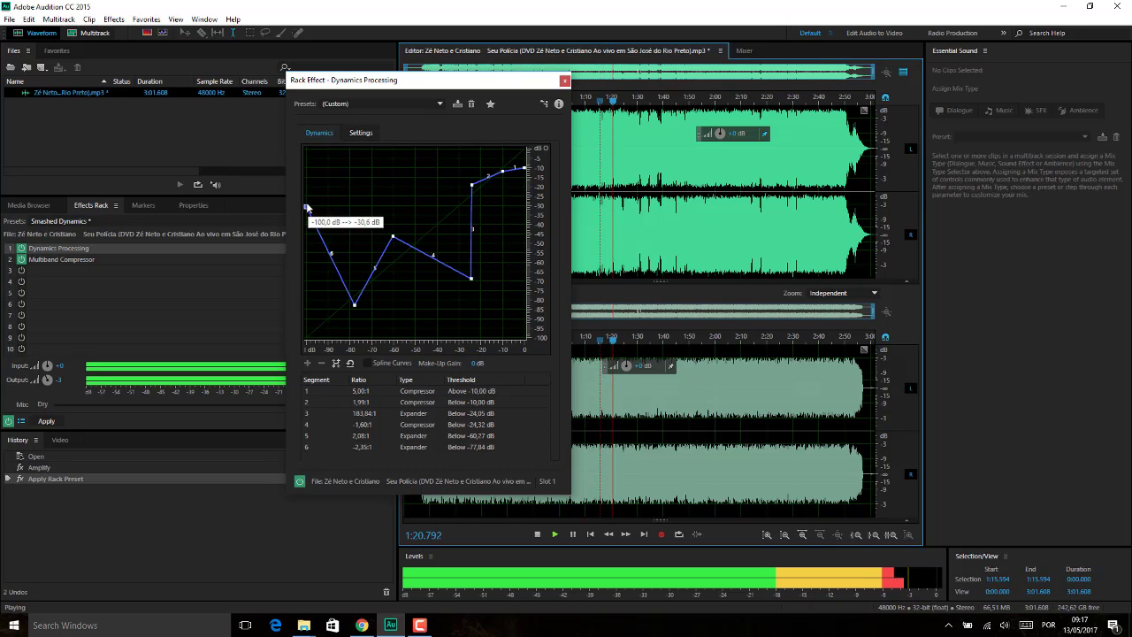
{"action": "mouse_move", "coordinate": [308, 210]}
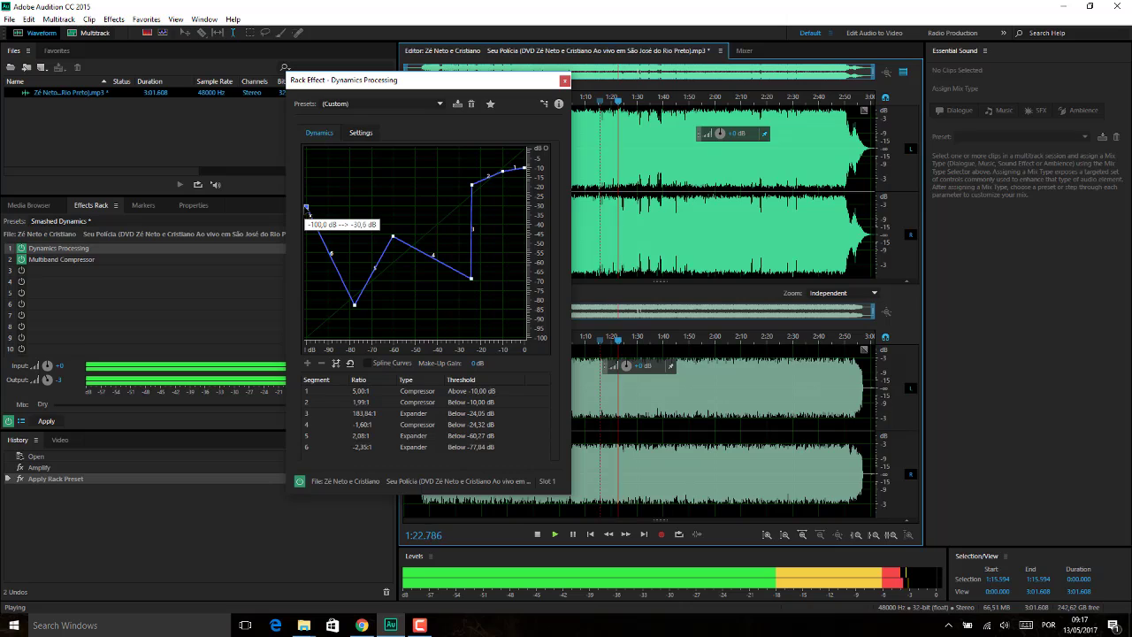
{"action": "mouse_move", "coordinate": [358, 312]}
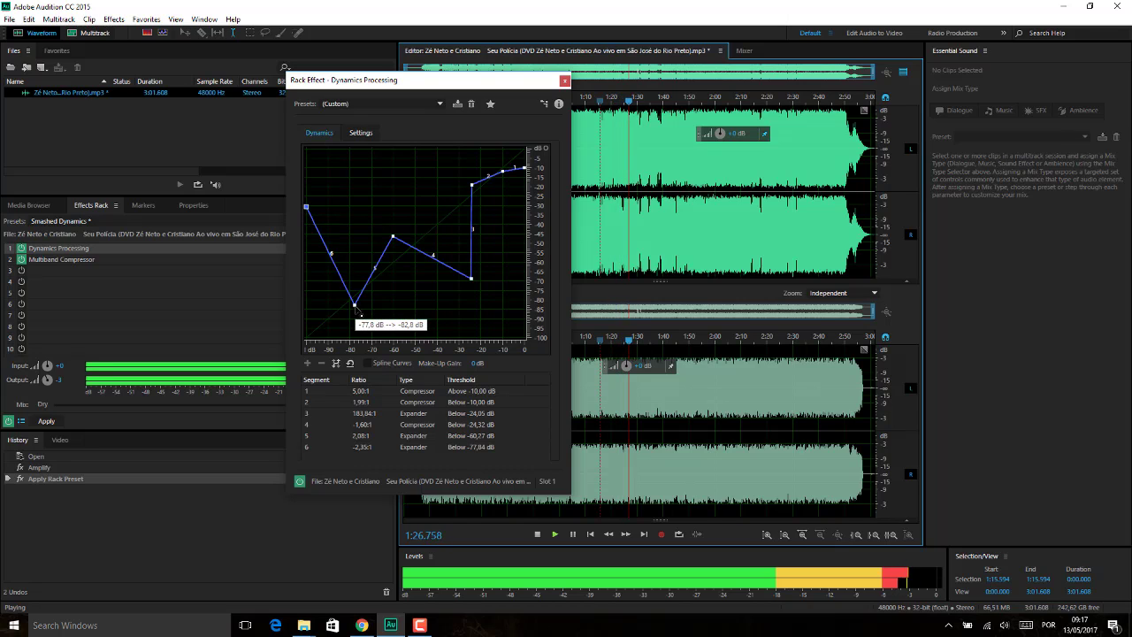
{"action": "mouse_move", "coordinate": [397, 242]}
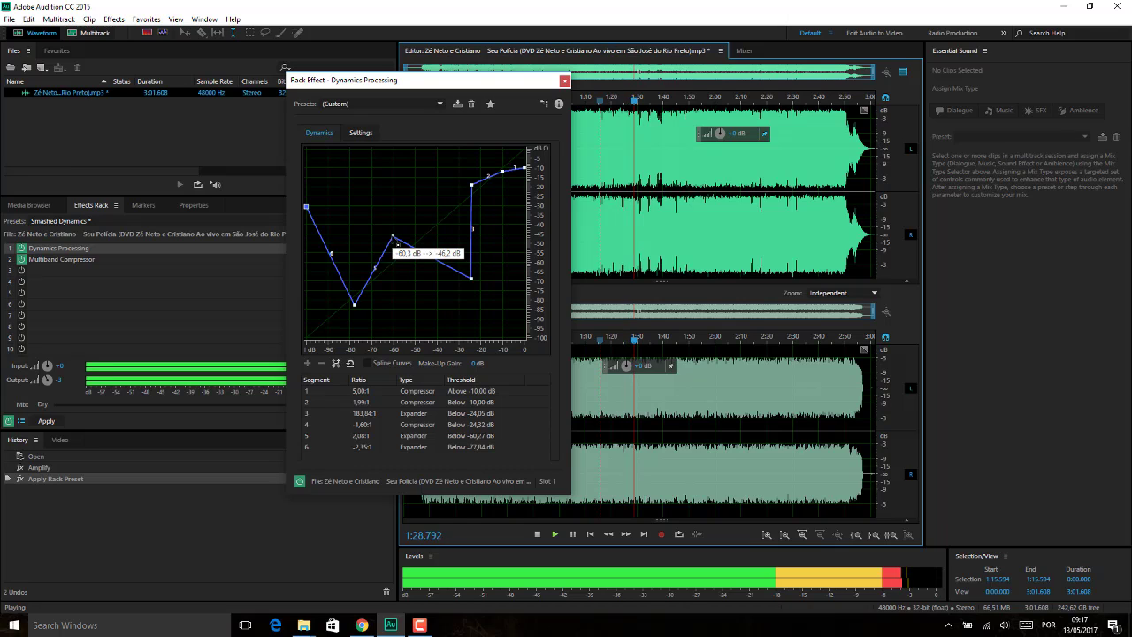
{"action": "mouse_move", "coordinate": [475, 284]}
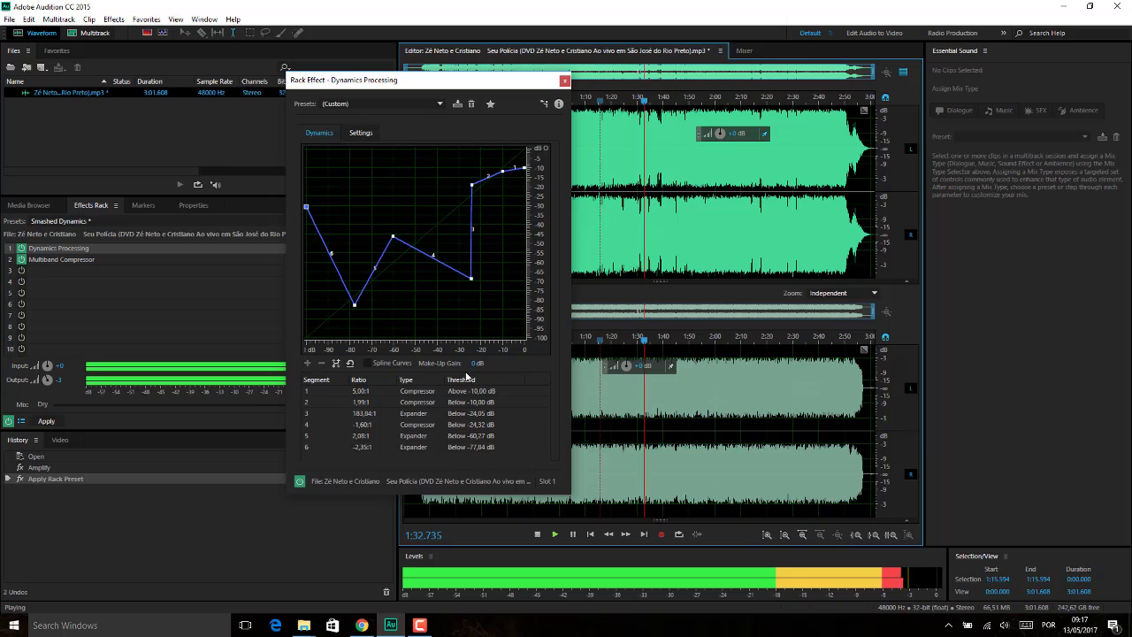
{"action": "key", "text": "space"}
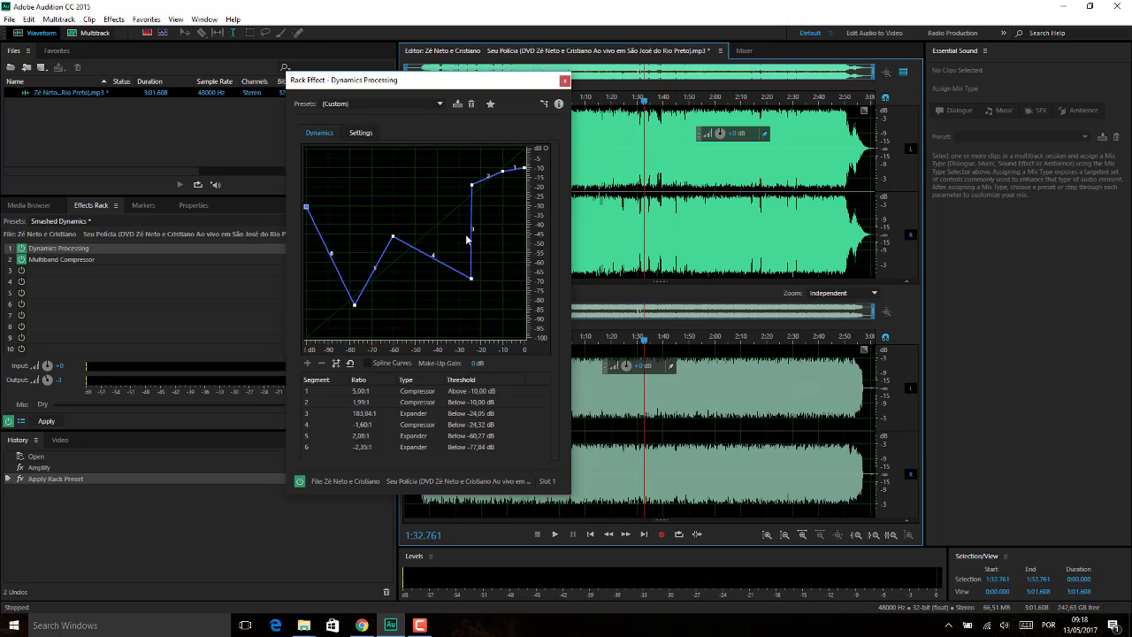
- Enable Spline Curves for the Dynamics Processing curve, audition the smoothed result and compare it with the straight segments
{"action": "left_click", "coordinate": [367, 363]}
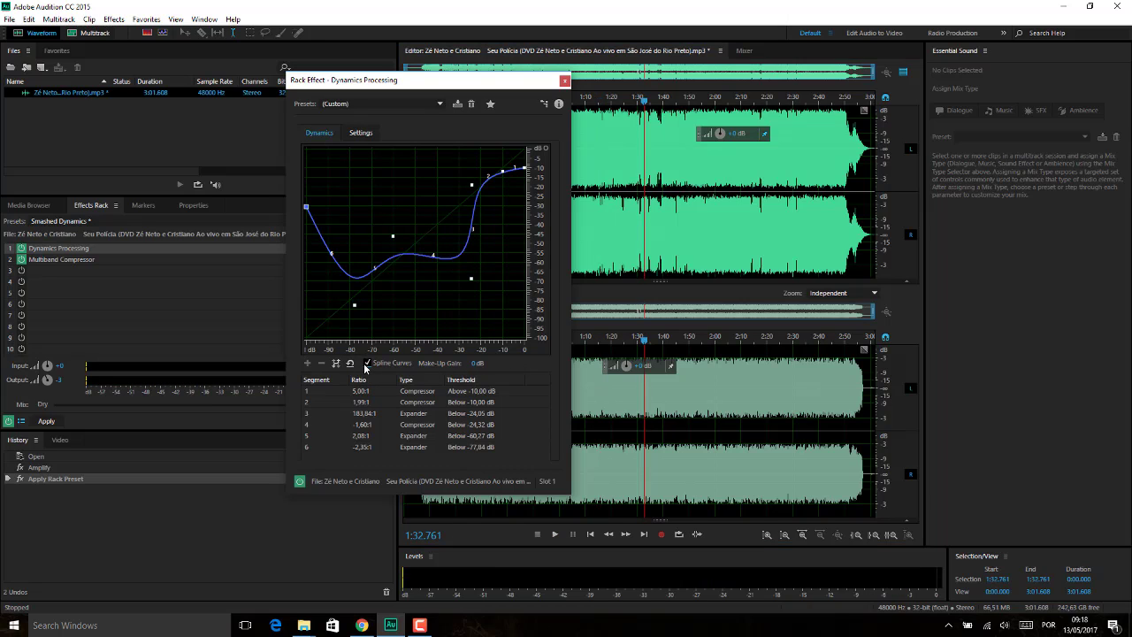
{"action": "key", "text": "space"}
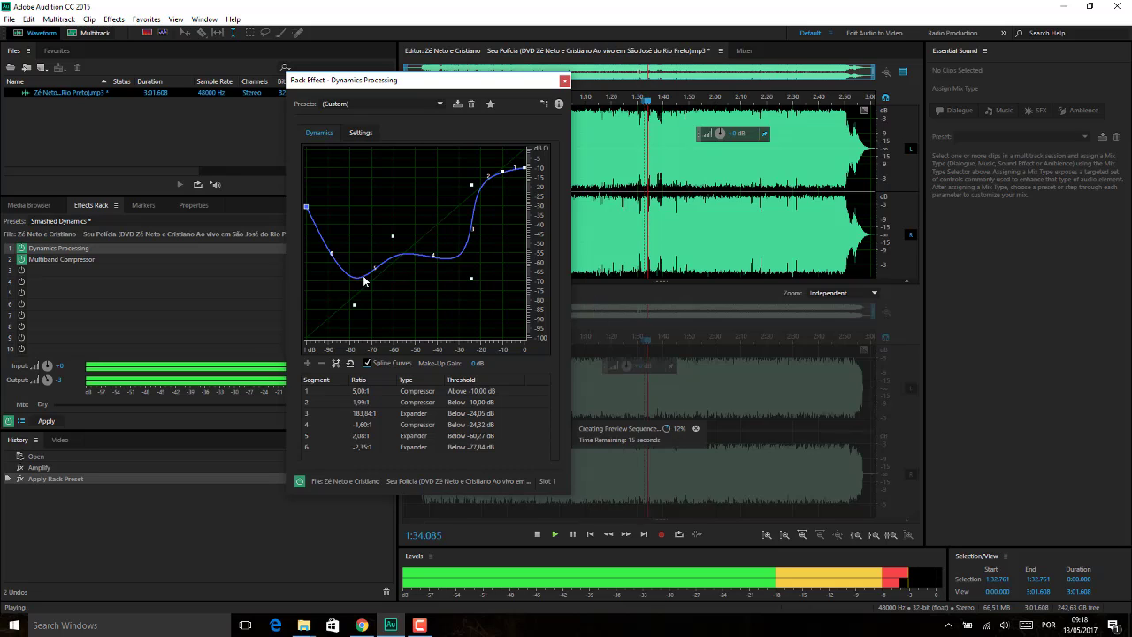
{"action": "key", "text": "space"}
{"action": "left_click", "coordinate": [381, 363]}
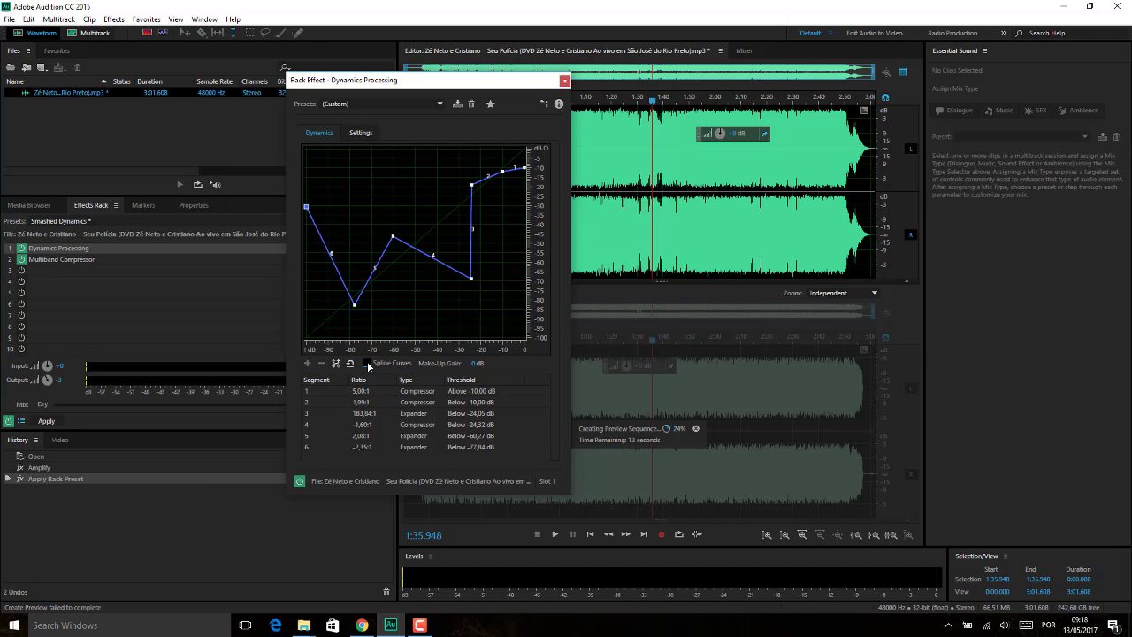
{"action": "left_click", "coordinate": [368, 363]}
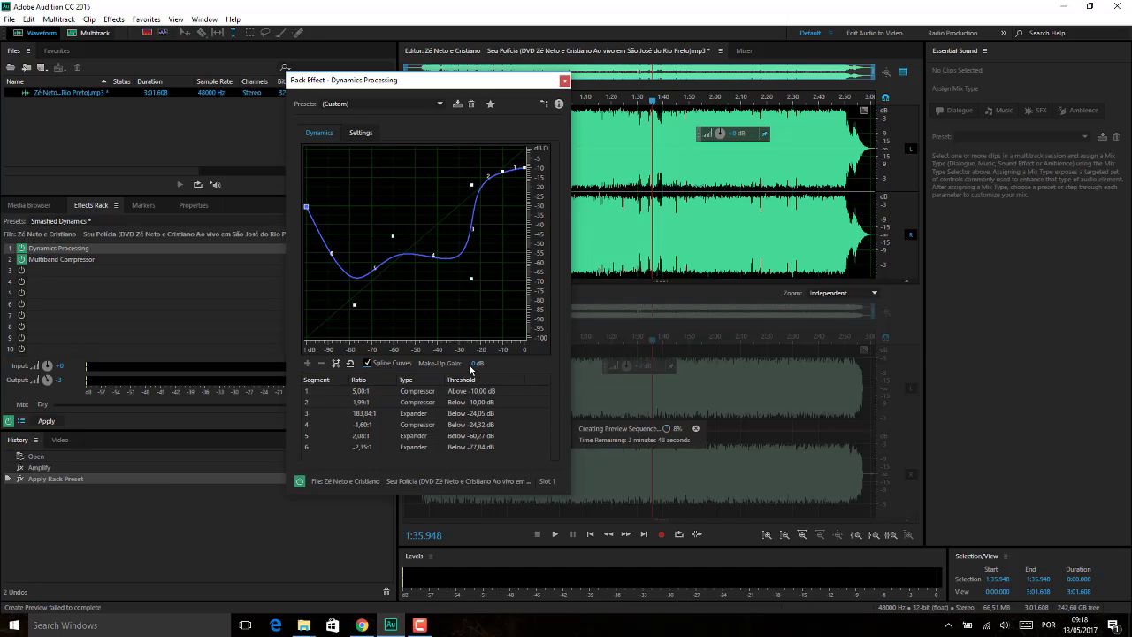
- Set the Dynamics Processing make-up gain to 24 dB and audition the song in short bursts from about 1:35
{"action": "left_click_drag", "start_coordinate": [471, 363], "coordinate": [491, 363]}
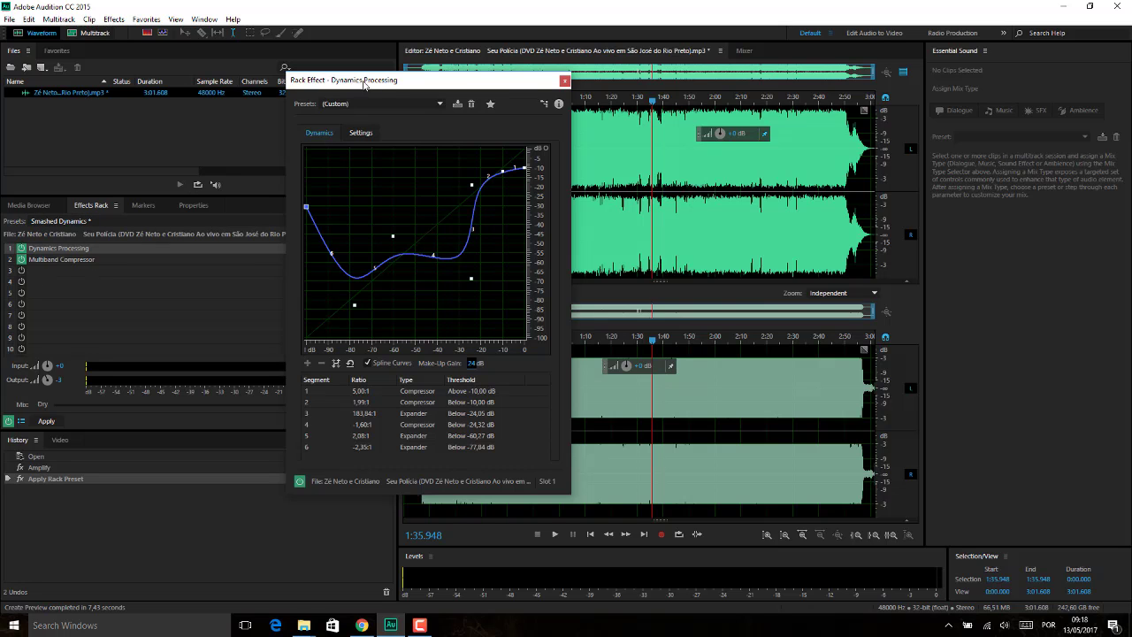
{"action": "left_click_drag", "start_coordinate": [358, 84], "coordinate": [275, 113]}
{"action": "key", "text": "space"}
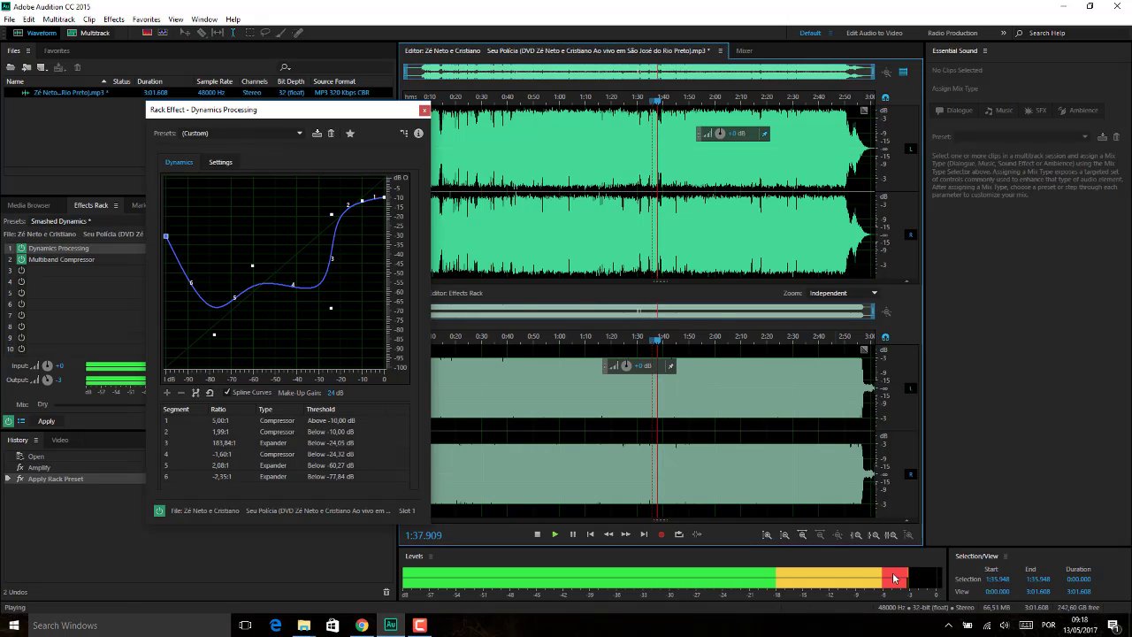
{"action": "key", "text": "space"}
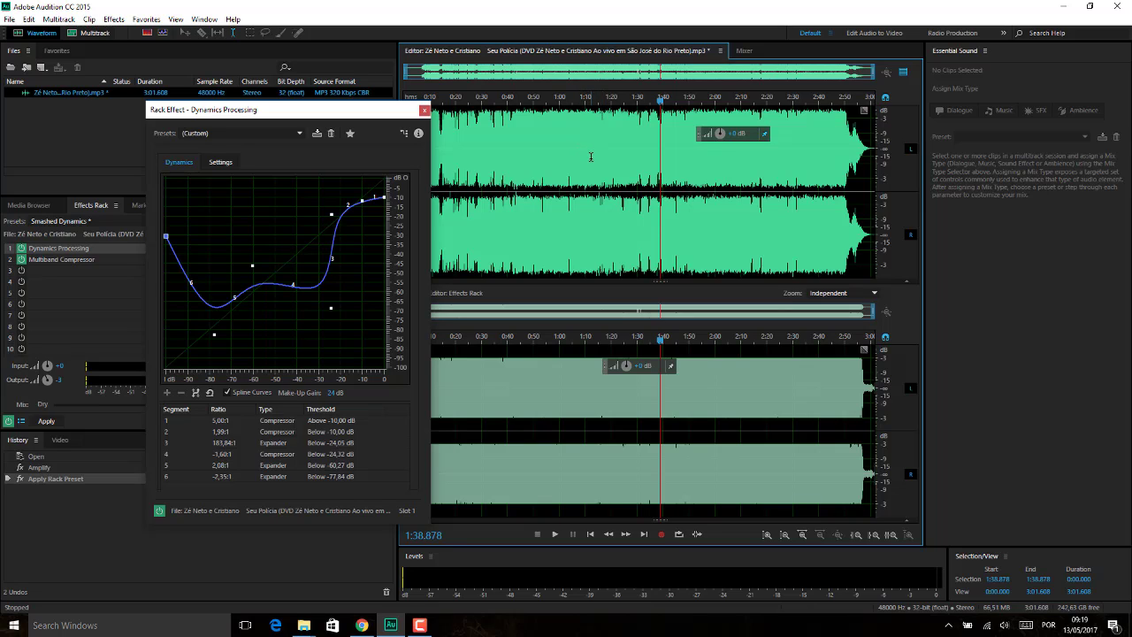
{"action": "key", "text": "space"}
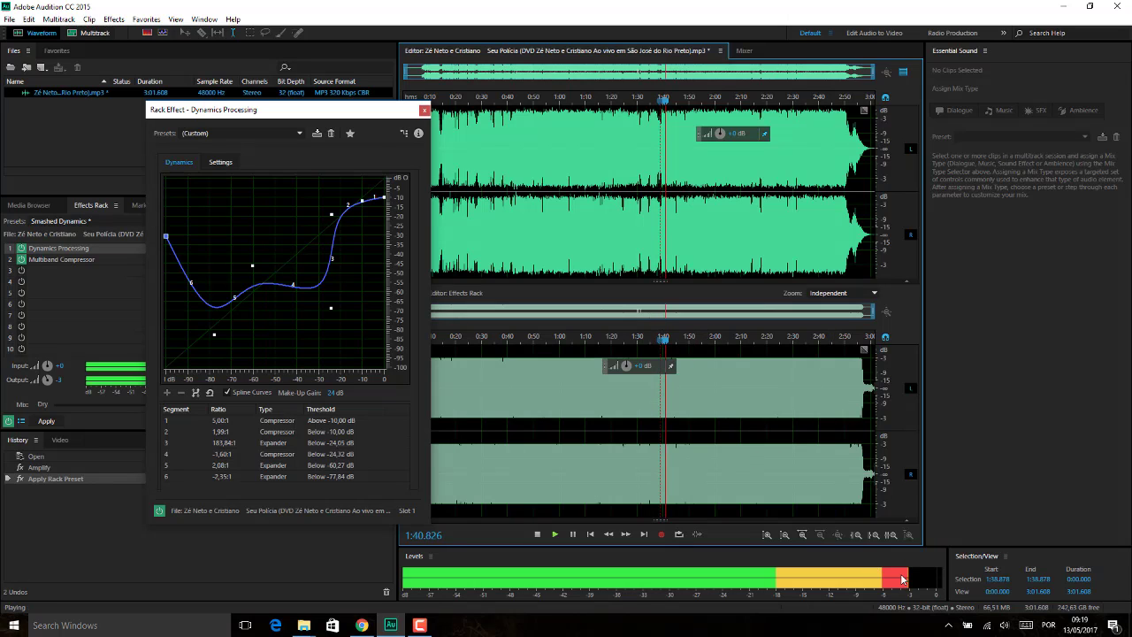
{"action": "key", "text": "space"}
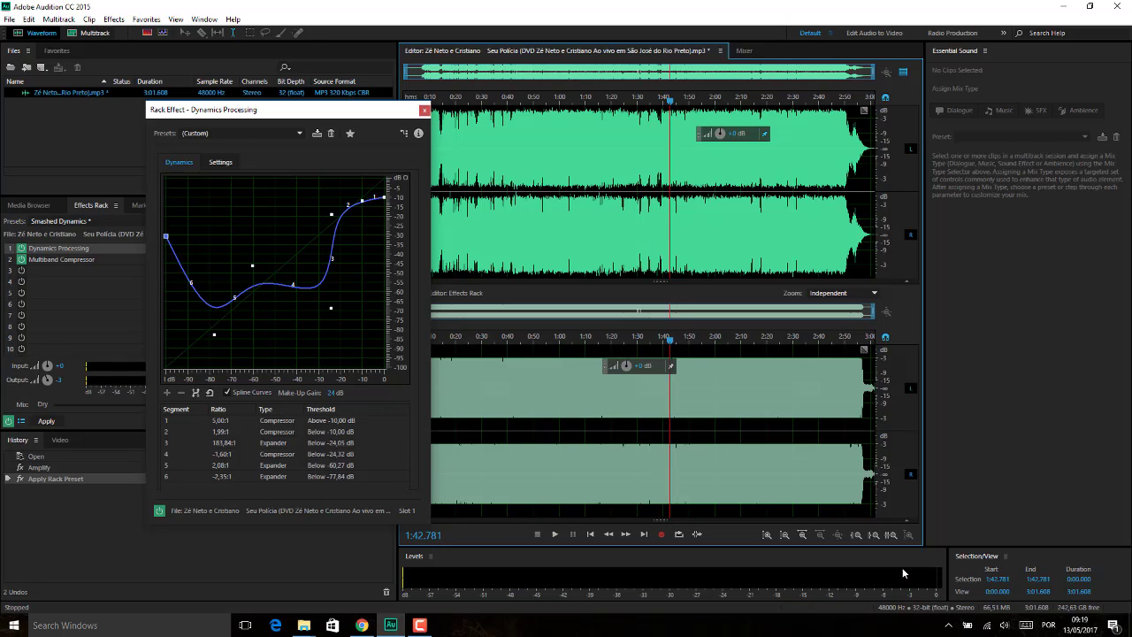
{"action": "key", "text": "space"}
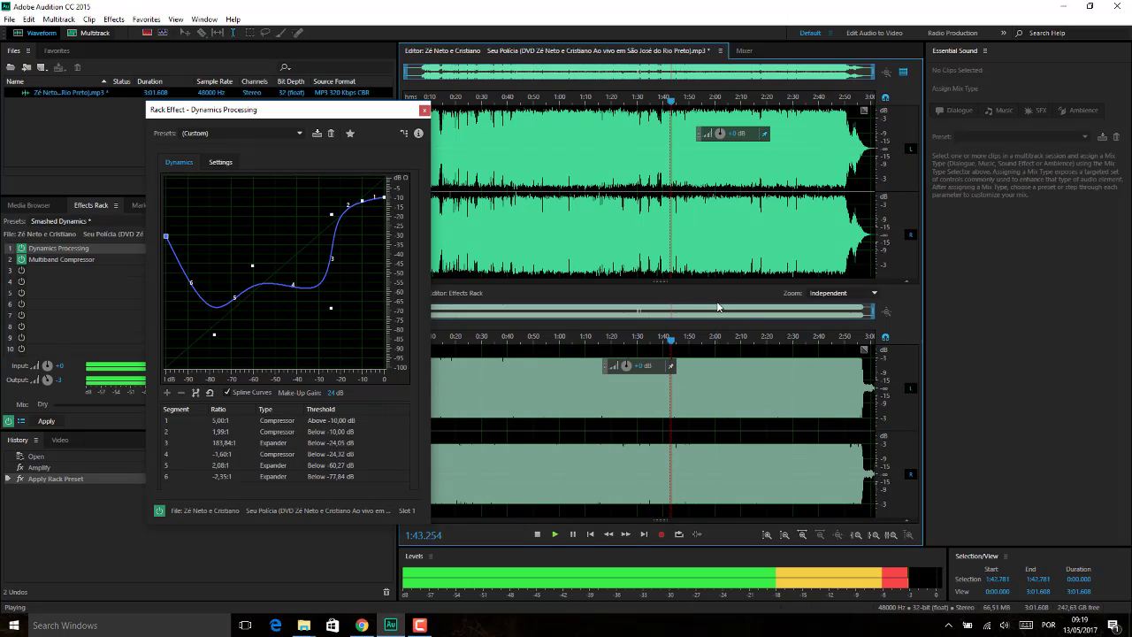
{"action": "key", "text": "space"}
- Uncover the rack's level meters and play the song from about 0:19 to compare input and output, lowering the system volume
{"action": "left_click_drag", "start_coordinate": [355, 105], "coordinate": [323, 431]}
{"action": "left_click", "coordinate": [454, 339]}
{"action": "key", "text": "space"}
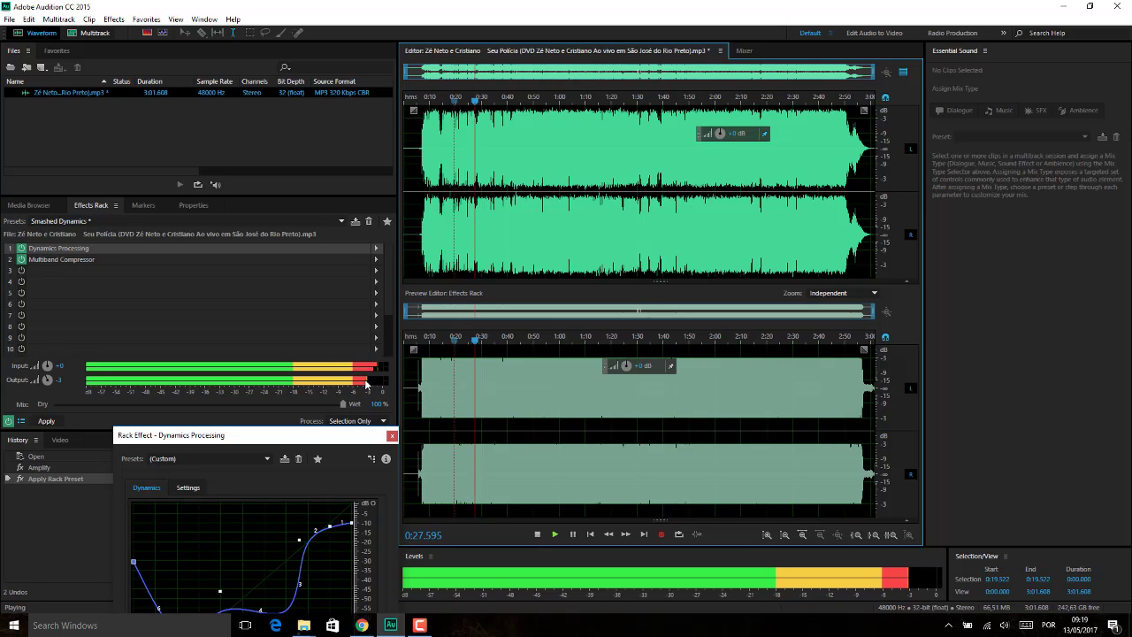
{"action": "left_click", "coordinate": [1005, 626]}
{"action": "left_click_drag", "start_coordinate": [1001, 599], "coordinate": [992, 598]}
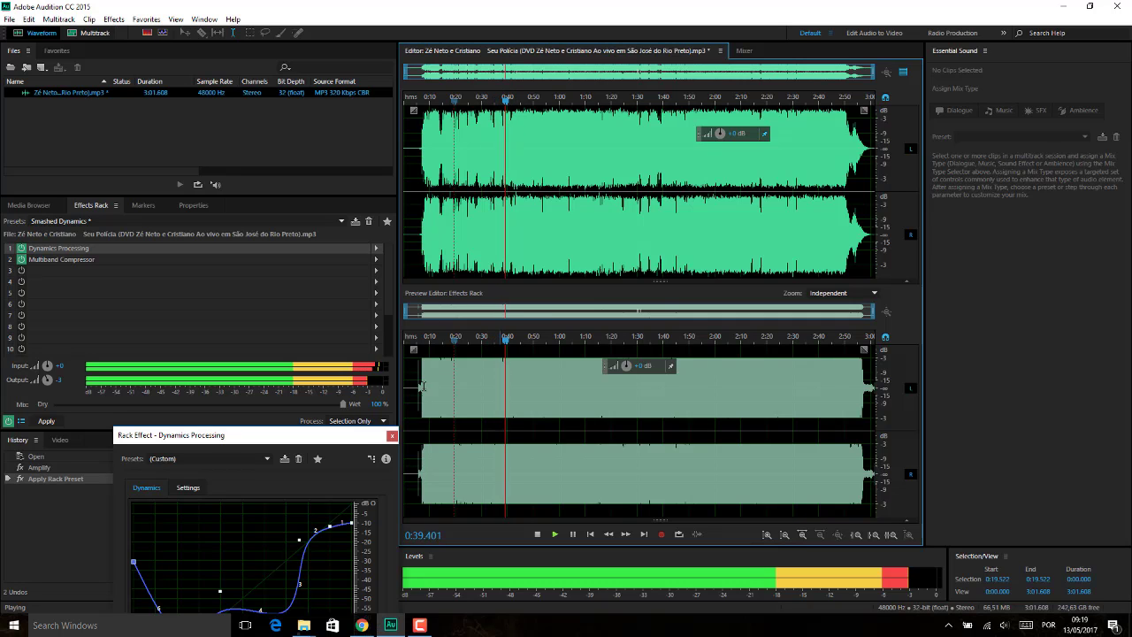
{"action": "key", "text": "space"}
- Reset the Dynamics Processing curve to its default diagonal and close the effect window
{"action": "left_click_drag", "start_coordinate": [380, 436], "coordinate": [578, 268]}
{"action": "left_click_drag", "start_coordinate": [523, 299], "coordinate": [776, 117]}
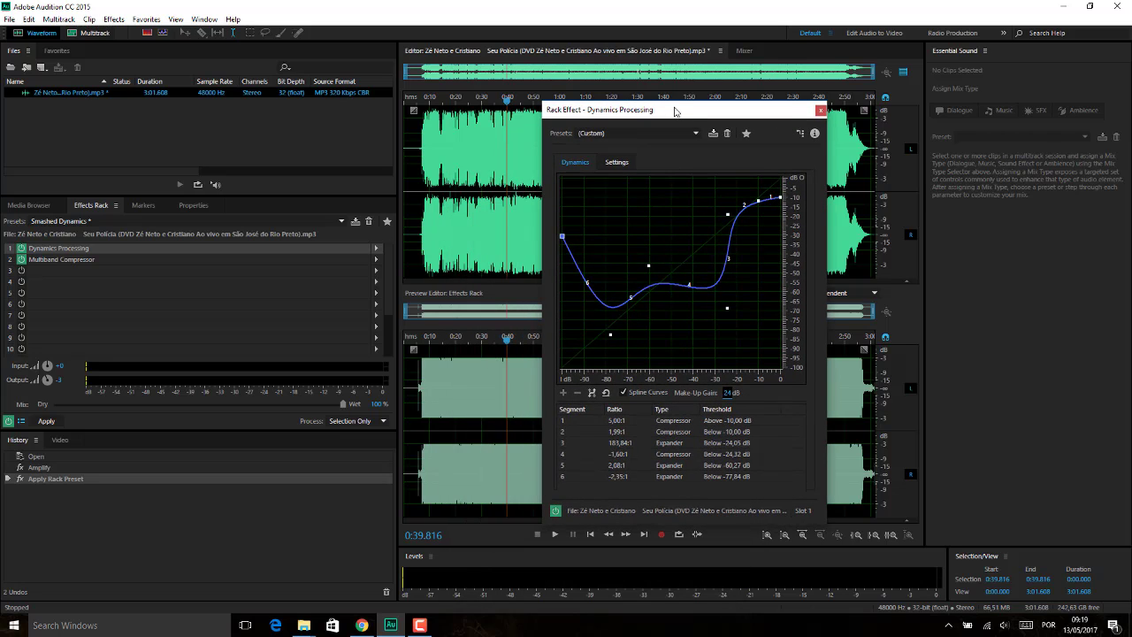
{"action": "mouse_move", "coordinate": [675, 112]}
{"action": "left_mouse_down"}
{"action": "mouse_move", "coordinate": [708, 112]}
{"action": "mouse_move", "coordinate": [679, 115]}
{"action": "left_mouse_up"}
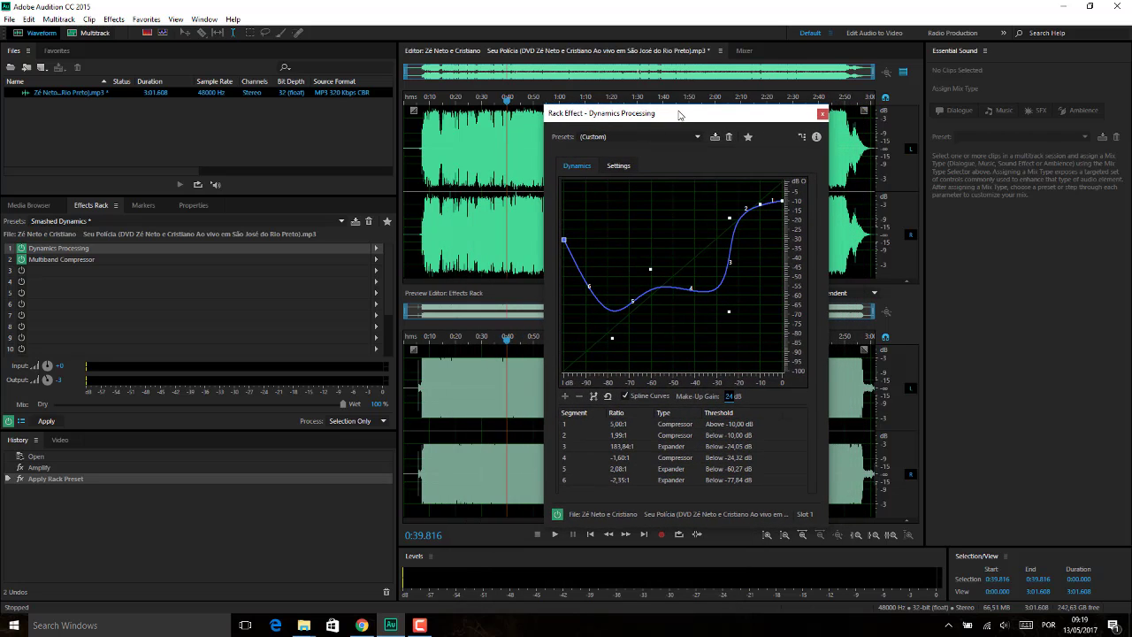
{"action": "left_click", "coordinate": [608, 400]}
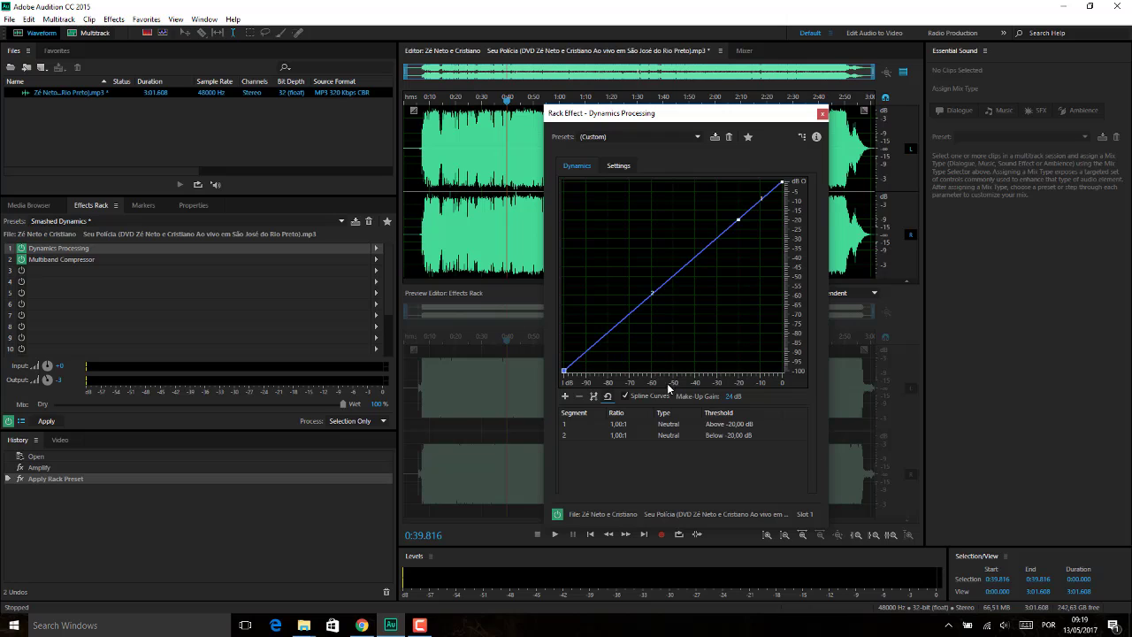
{"action": "left_click", "coordinate": [822, 114]}
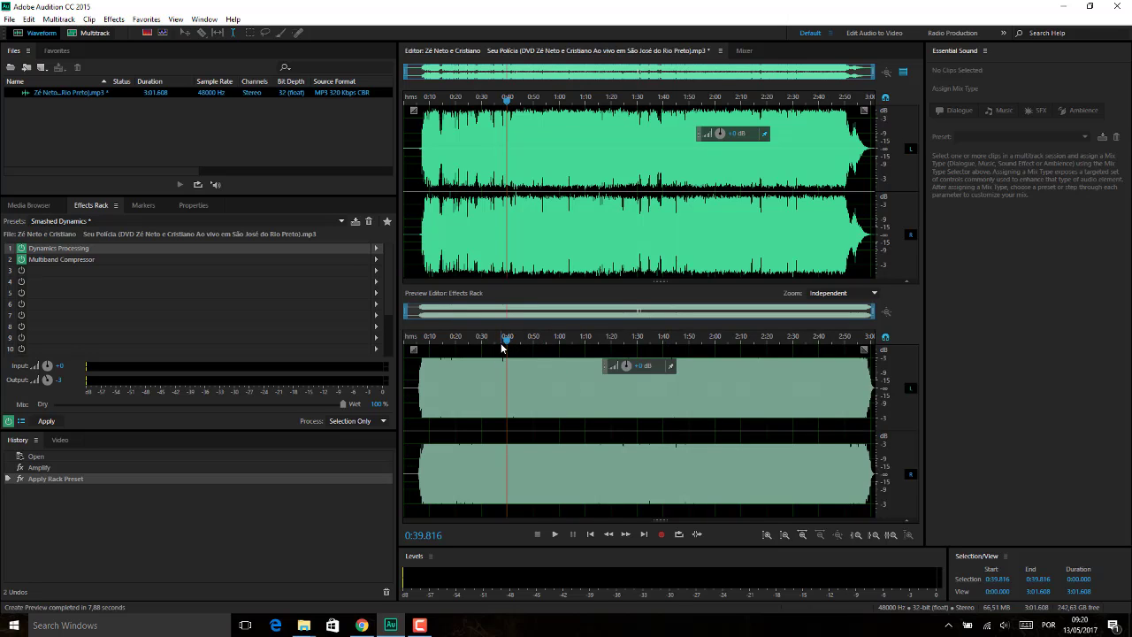
- Briefly audition the song from about 0:37 with the reset dynamics curve
{"action": "left_click", "coordinate": [502, 345]}
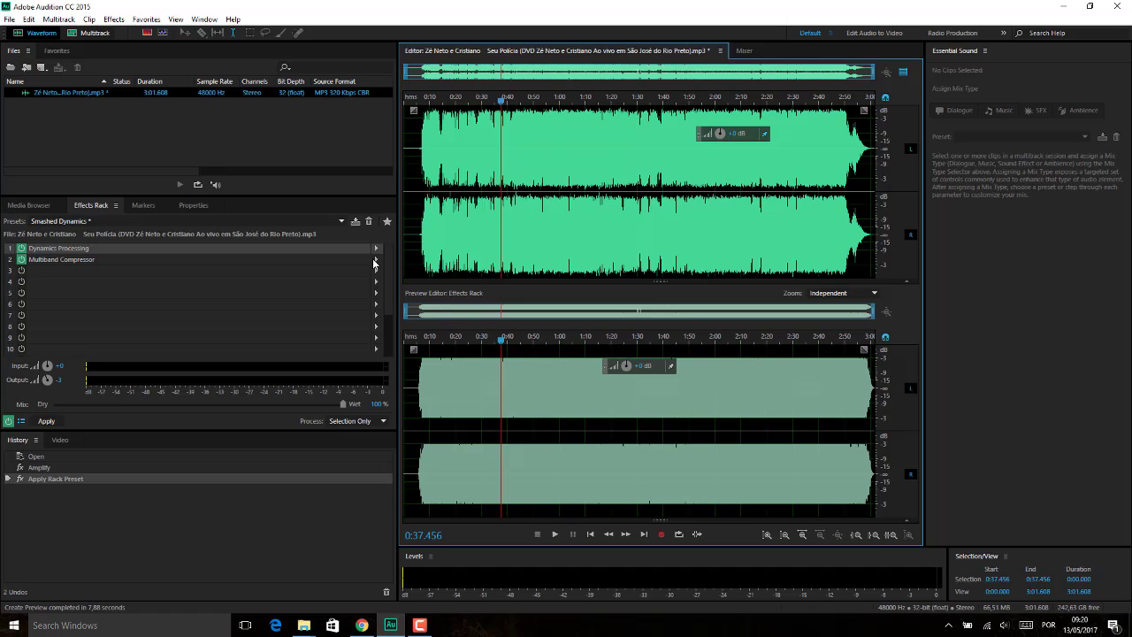
{"action": "key", "text": "space"}
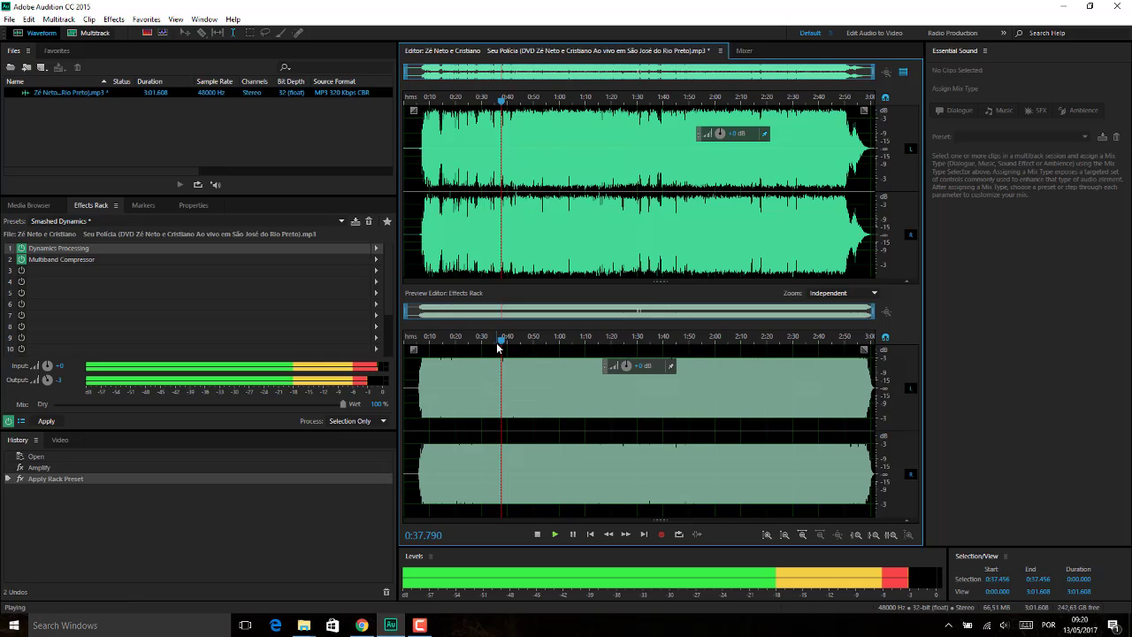
{"action": "key", "text": "space"}
- Open the rack's Multiband Compressor for editing and play the song from about 0:36
{"action": "left_click", "coordinate": [259, 258]}
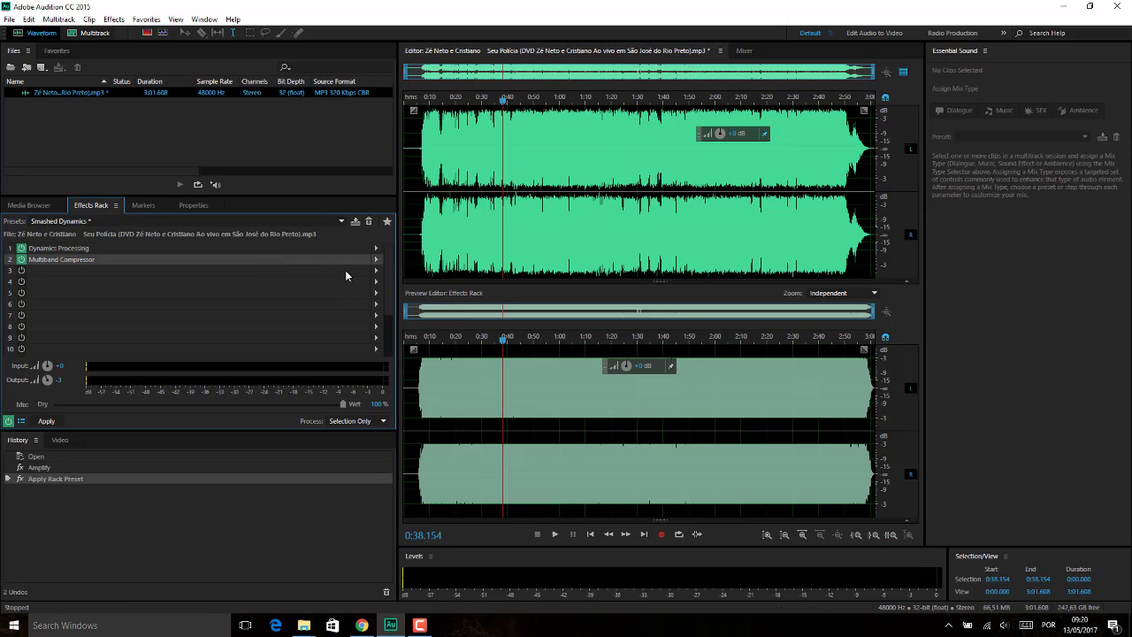
{"action": "left_click", "coordinate": [376, 263]}
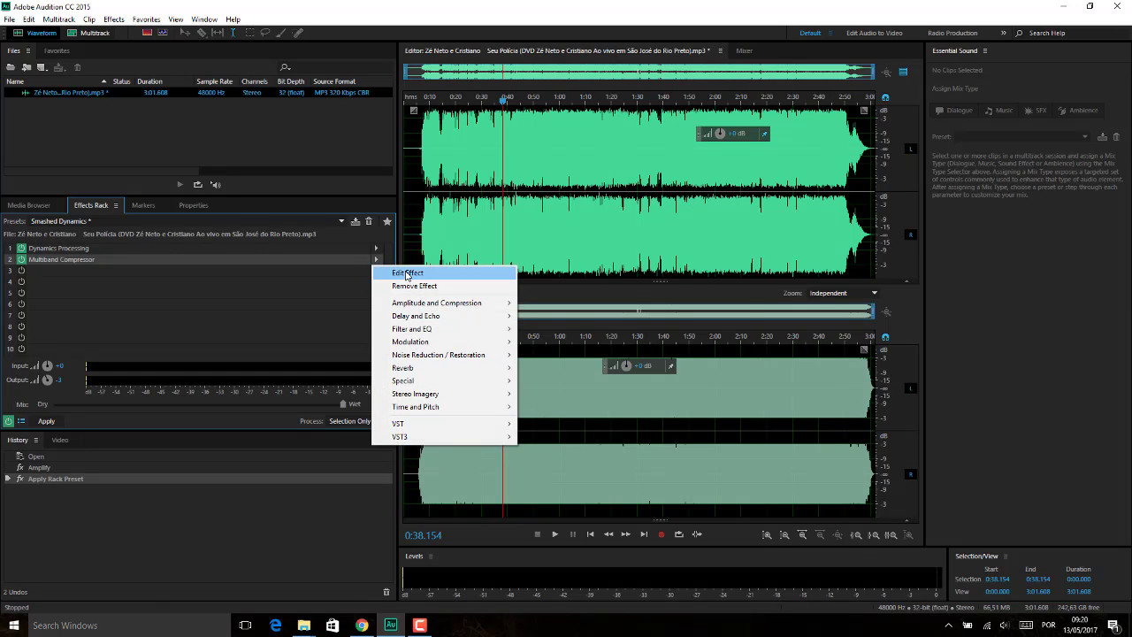
{"action": "left_click", "coordinate": [406, 274]}
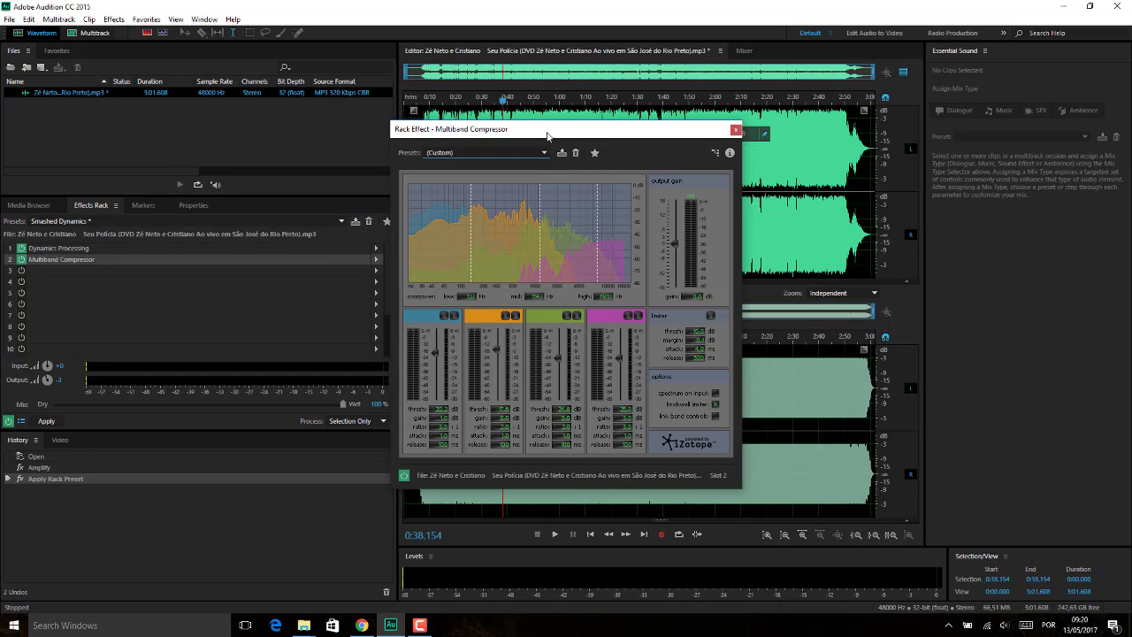
{"action": "left_click_drag", "start_coordinate": [548, 136], "coordinate": [231, 177]}
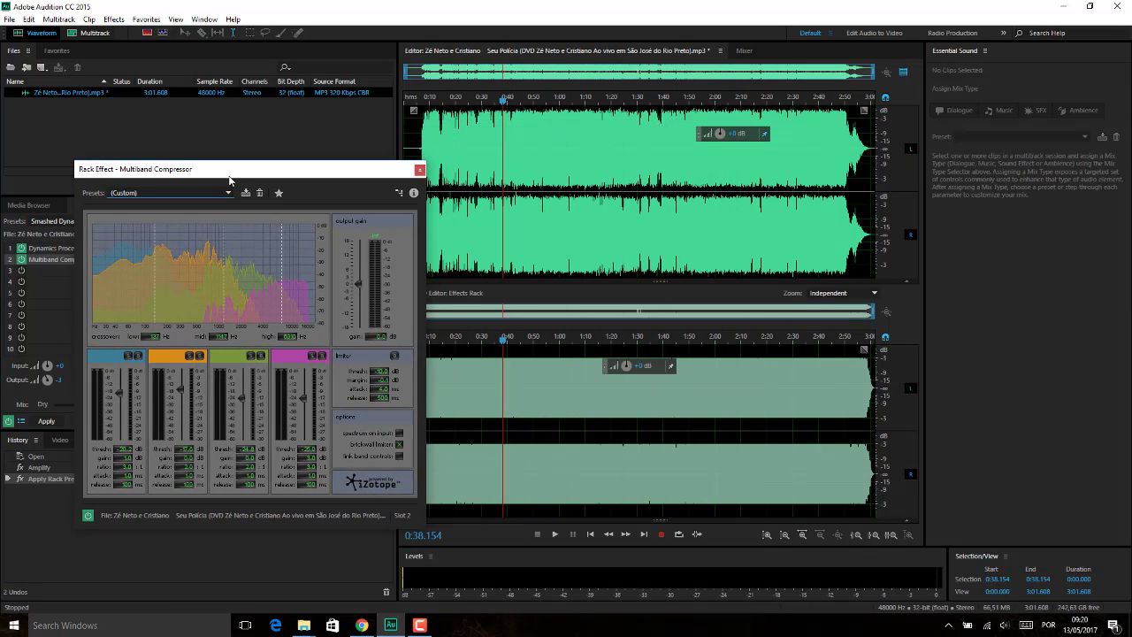
{"action": "left_click", "coordinate": [499, 342]}
{"action": "key", "text": "space"}
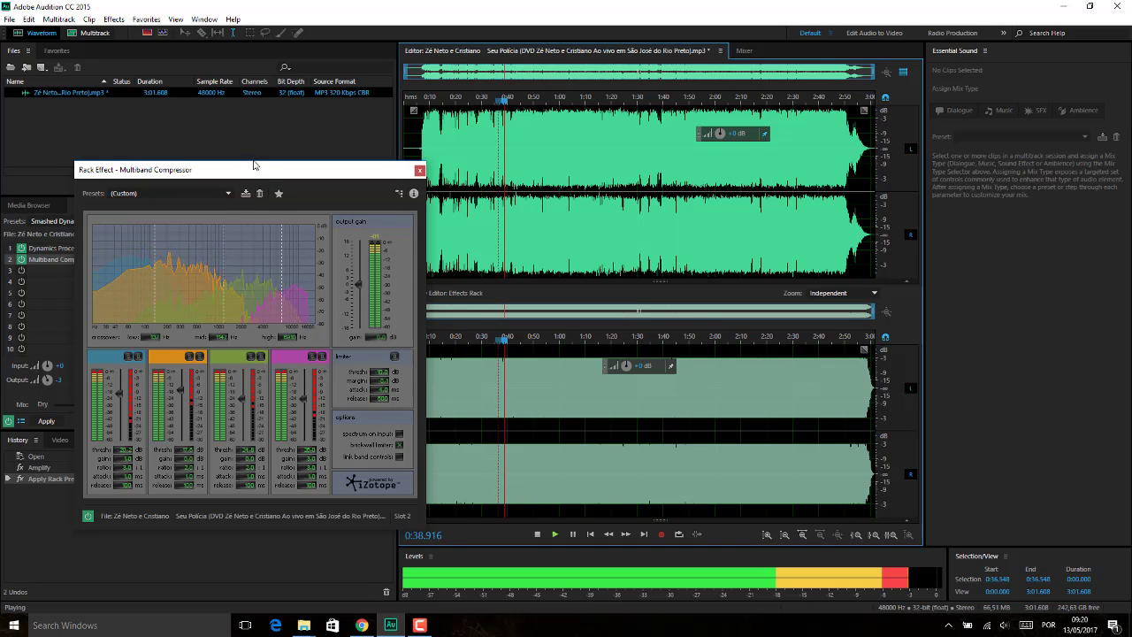
- During playback, lower the Multiband Compressor's output gain and the thresholds of its two lowest bands, then uncover the rack's level meters
{"action": "left_click_drag", "start_coordinate": [256, 172], "coordinate": [258, 115]}
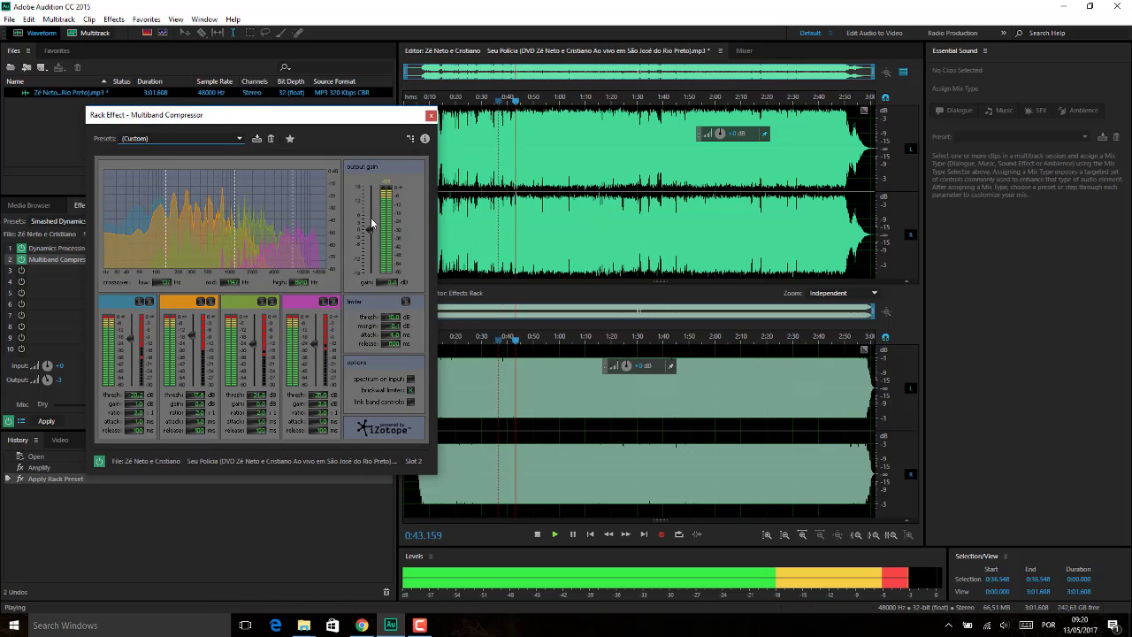
{"action": "left_click_drag", "start_coordinate": [367, 227], "coordinate": [368, 256]}
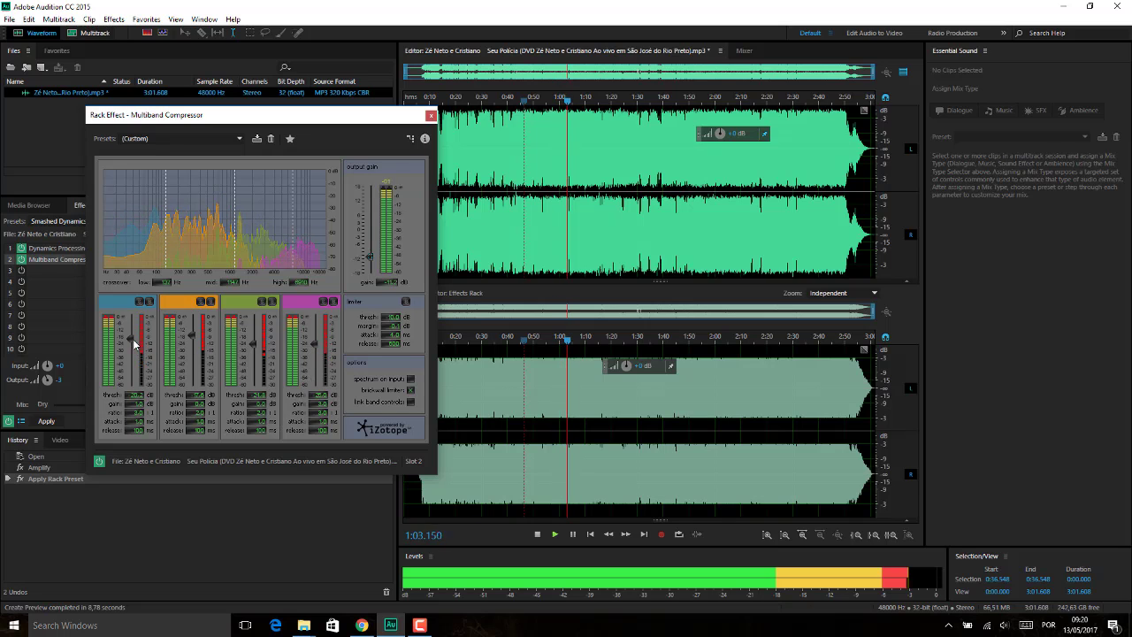
{"action": "left_click_drag", "start_coordinate": [131, 339], "coordinate": [133, 367]}
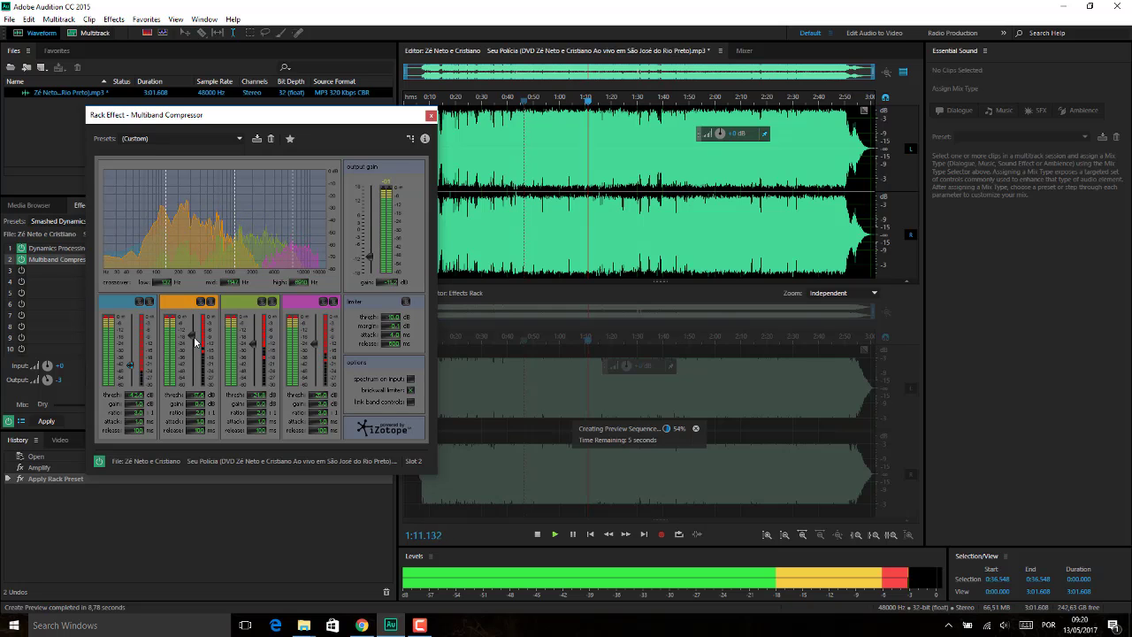
{"action": "left_click_drag", "start_coordinate": [197, 342], "coordinate": [197, 382]}
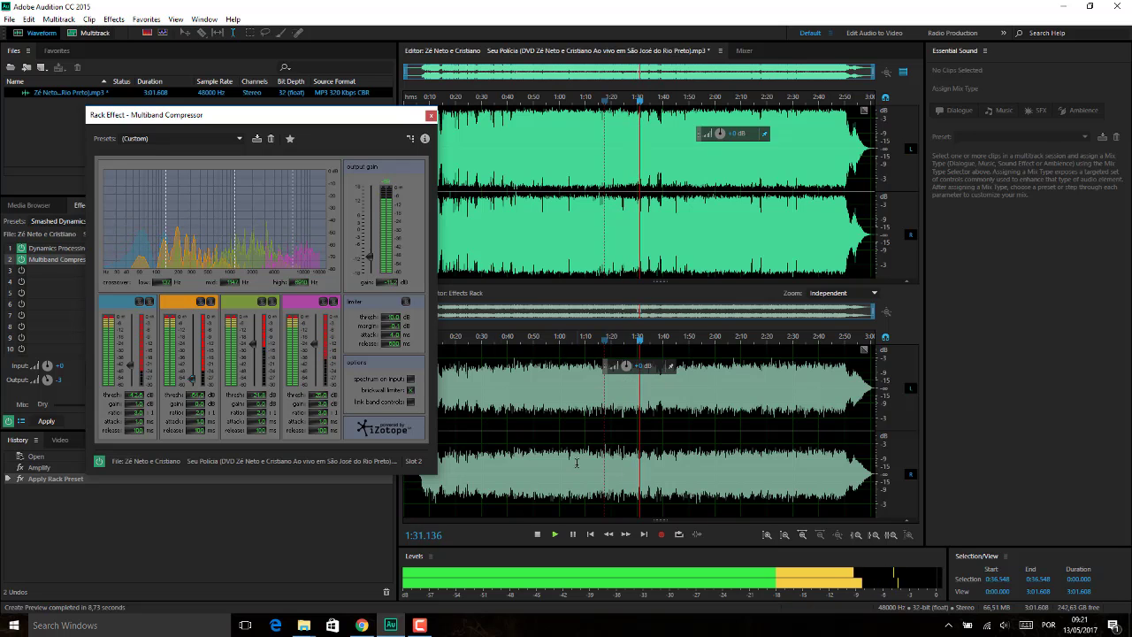
{"action": "left_click_drag", "start_coordinate": [351, 119], "coordinate": [726, 68]}
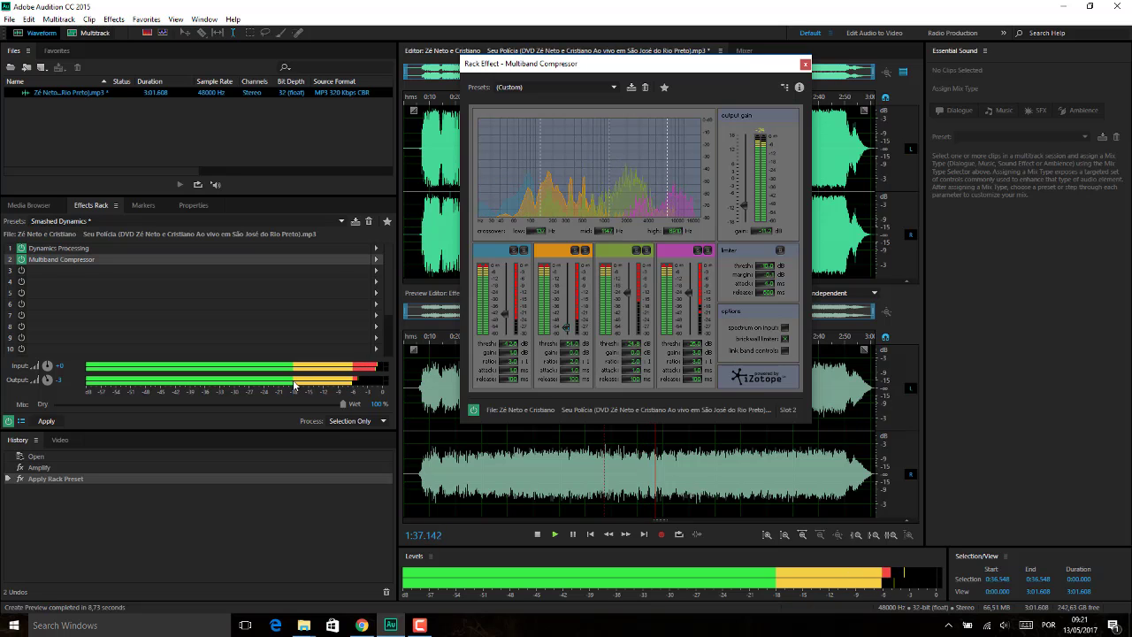
- Uncover the waveform, raise the Multiband Compressor's low crossover frequency during playback, then stop the song and close the effect window
{"action": "left_click_drag", "start_coordinate": [567, 64], "coordinate": [189, 79]}
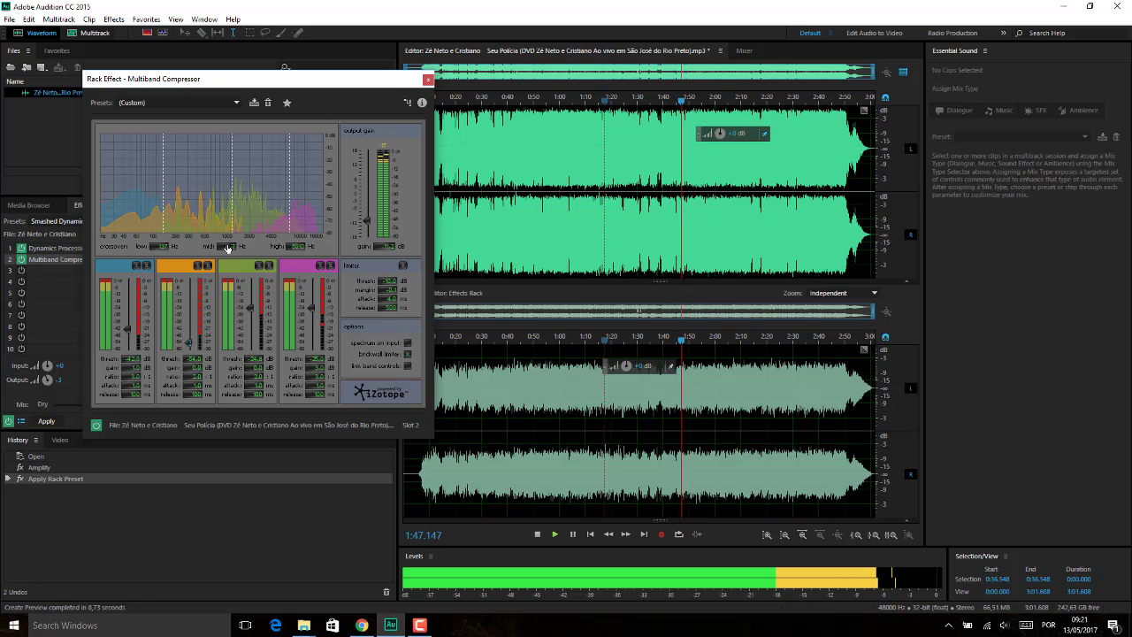
{"action": "left_click_drag", "start_coordinate": [163, 251], "coordinate": [216, 245]}
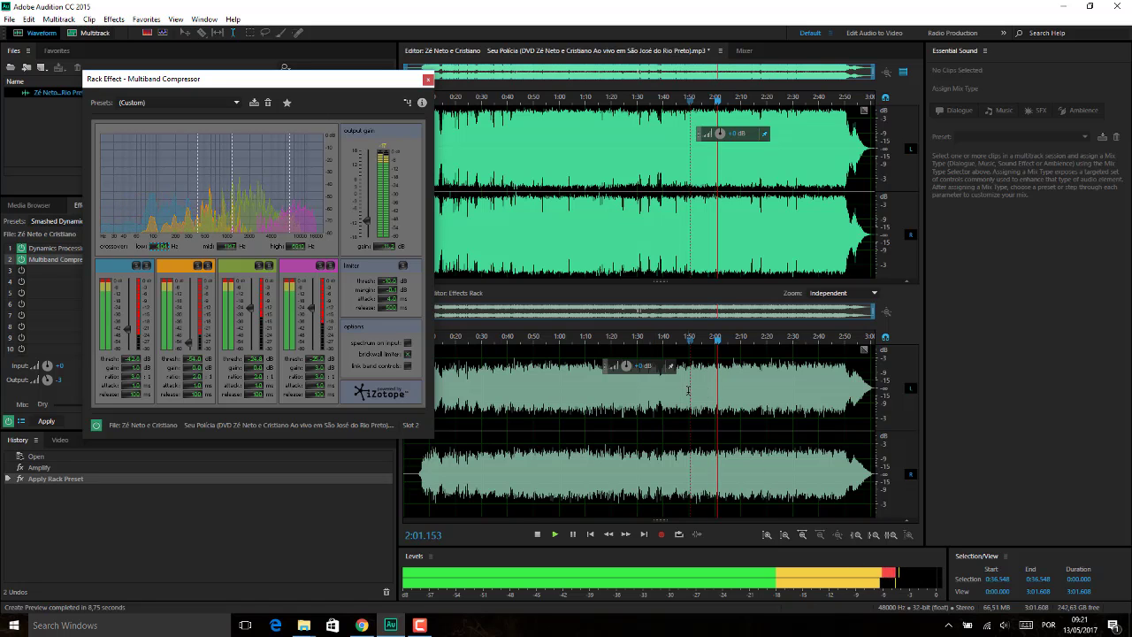
{"action": "left_click", "coordinate": [717, 341]}
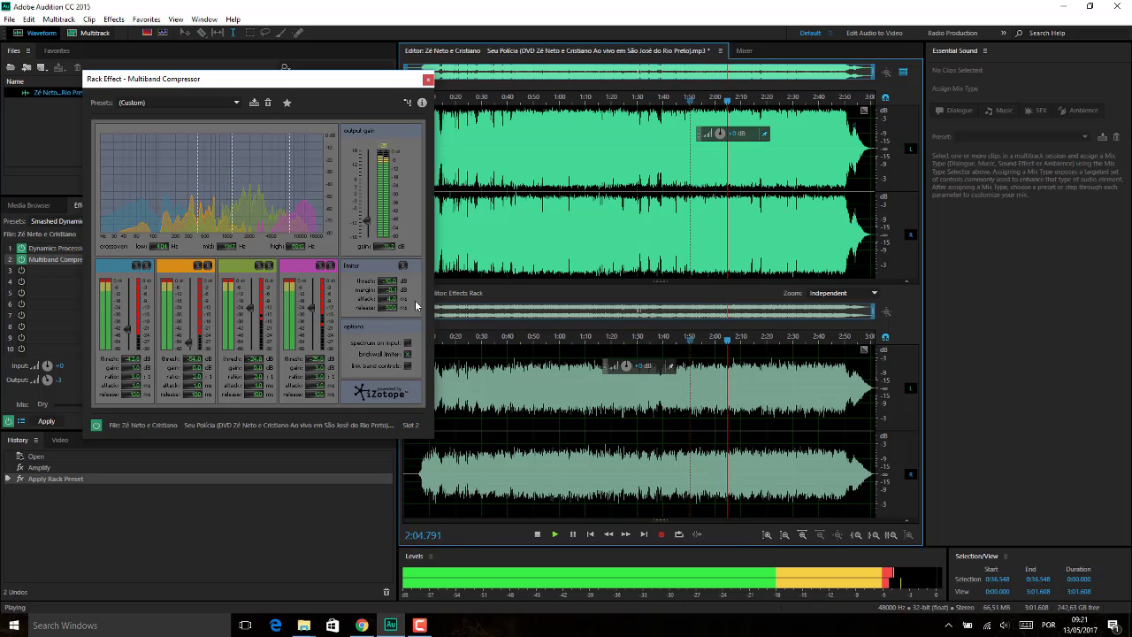
{"action": "key", "text": "space"}
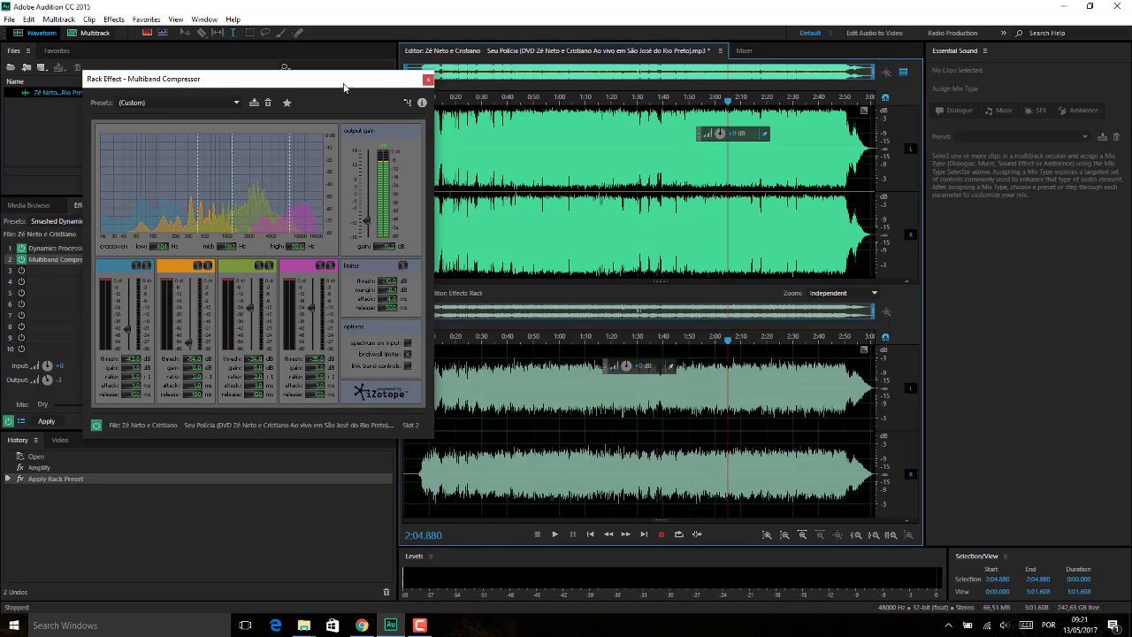
{"action": "left_click", "coordinate": [428, 80]}
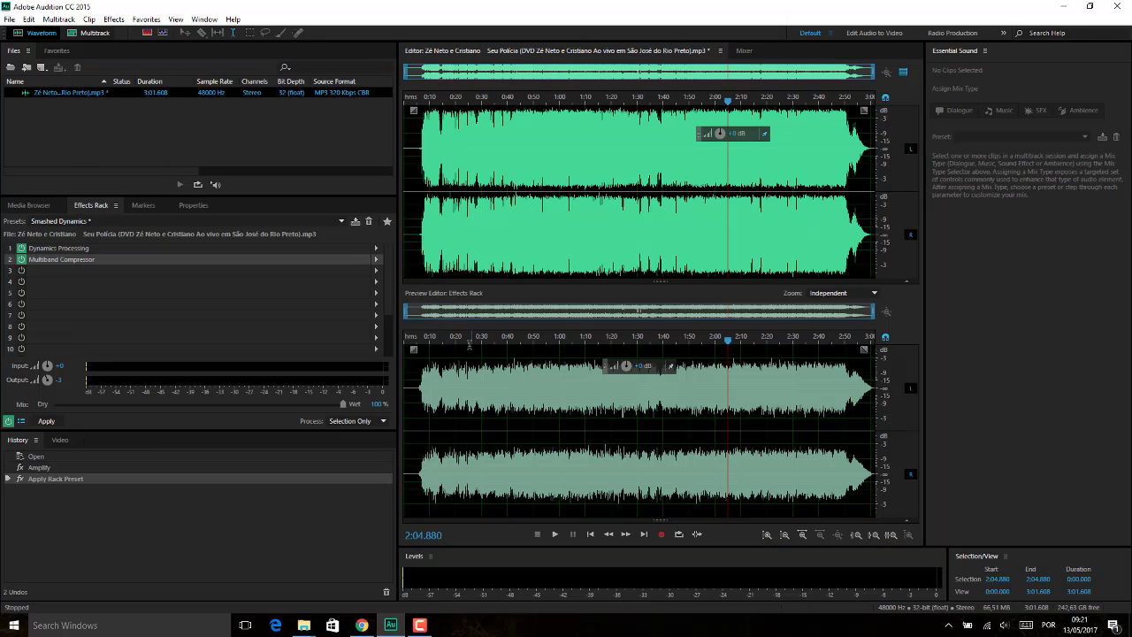
- Briefly audition the processed song from about 0:21, then stop playback
{"action": "left_click_drag", "start_coordinate": [469, 345], "coordinate": [460, 341]}
{"action": "key", "text": "space"}
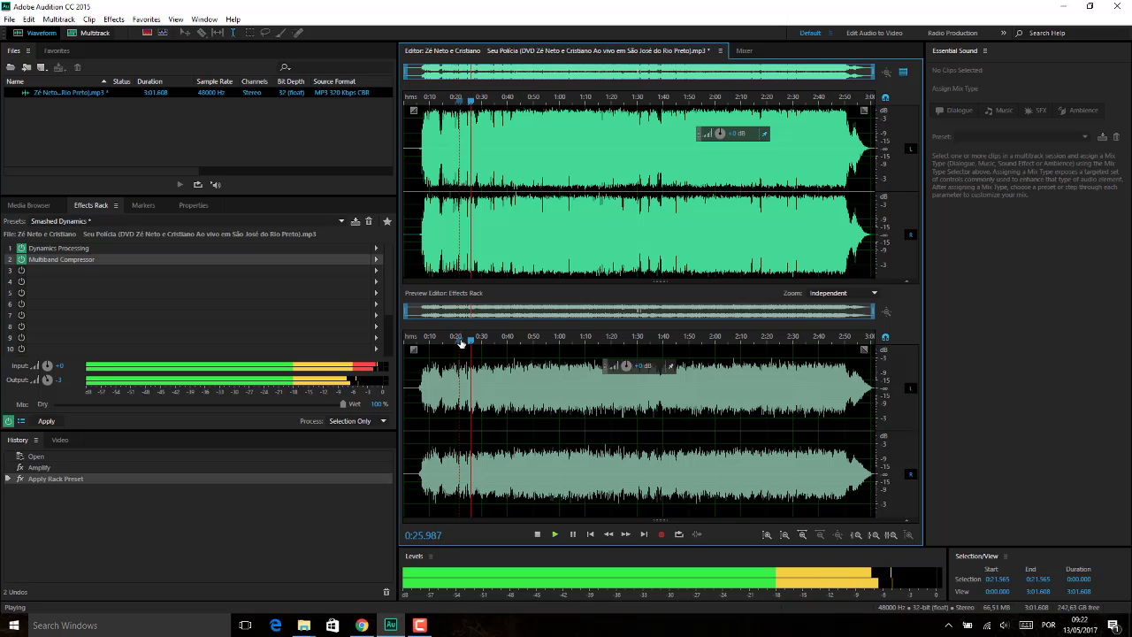
{"action": "key", "text": "space"}
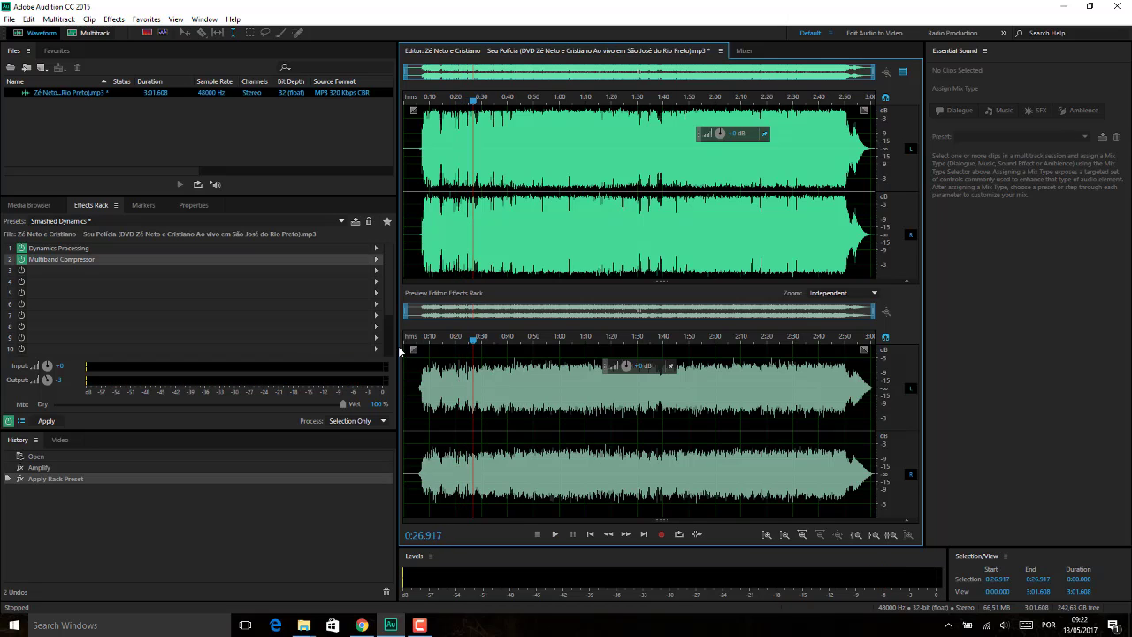
- Add a fade-in at the song's beginning and a short fade-out at its end
{"action": "left_click_drag", "start_coordinate": [414, 351], "coordinate": [478, 366]}
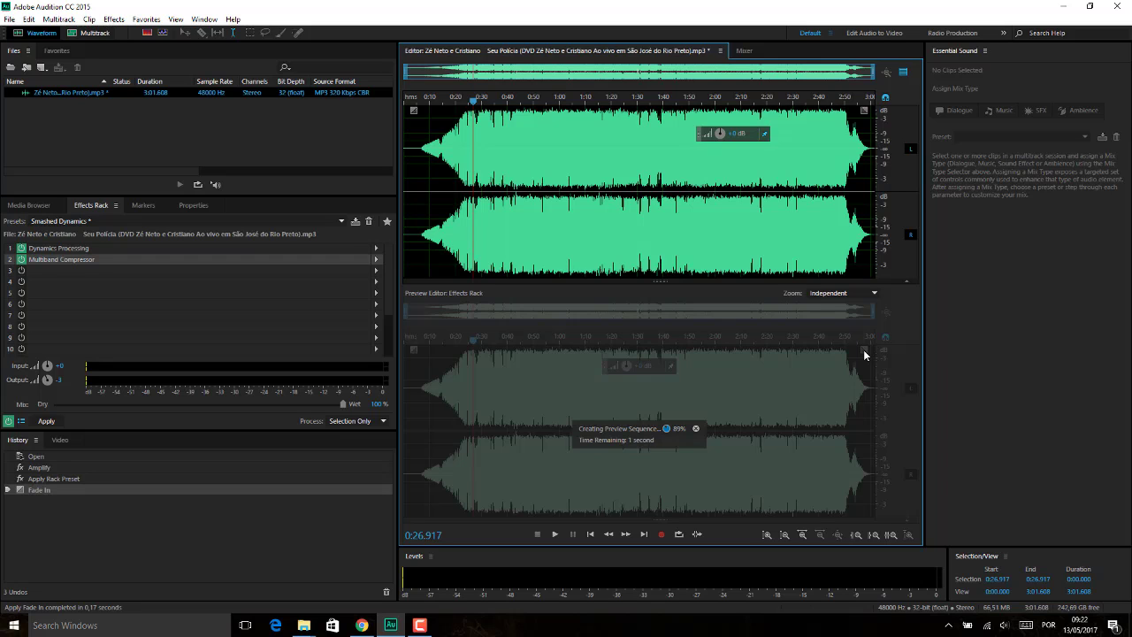
{"action": "left_click_drag", "start_coordinate": [864, 350], "coordinate": [841, 345]}
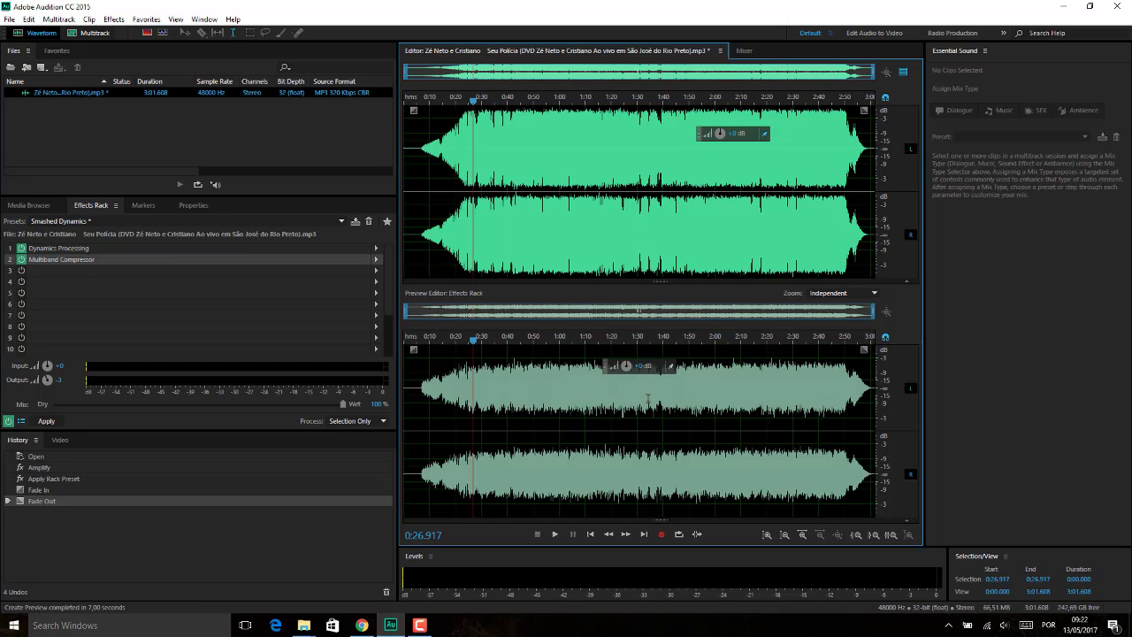
- Play the song from about 0:06, boost its overall gain in two passes during playback, then stop
{"action": "left_click", "coordinate": [420, 378]}
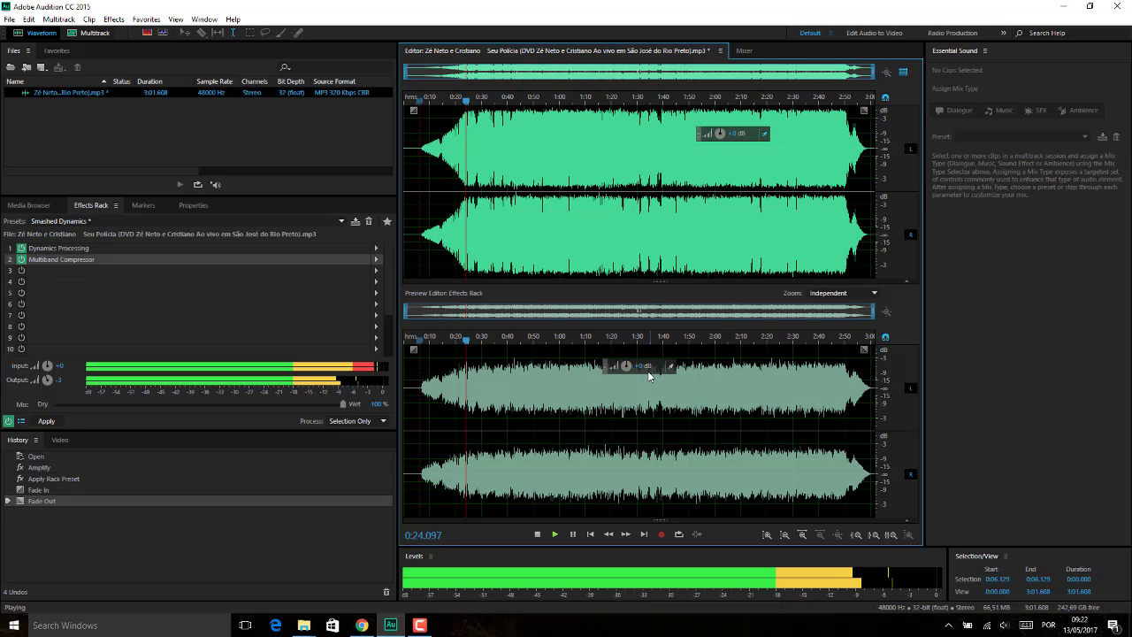
{"action": "left_click_drag", "start_coordinate": [648, 373], "coordinate": [646, 364]}
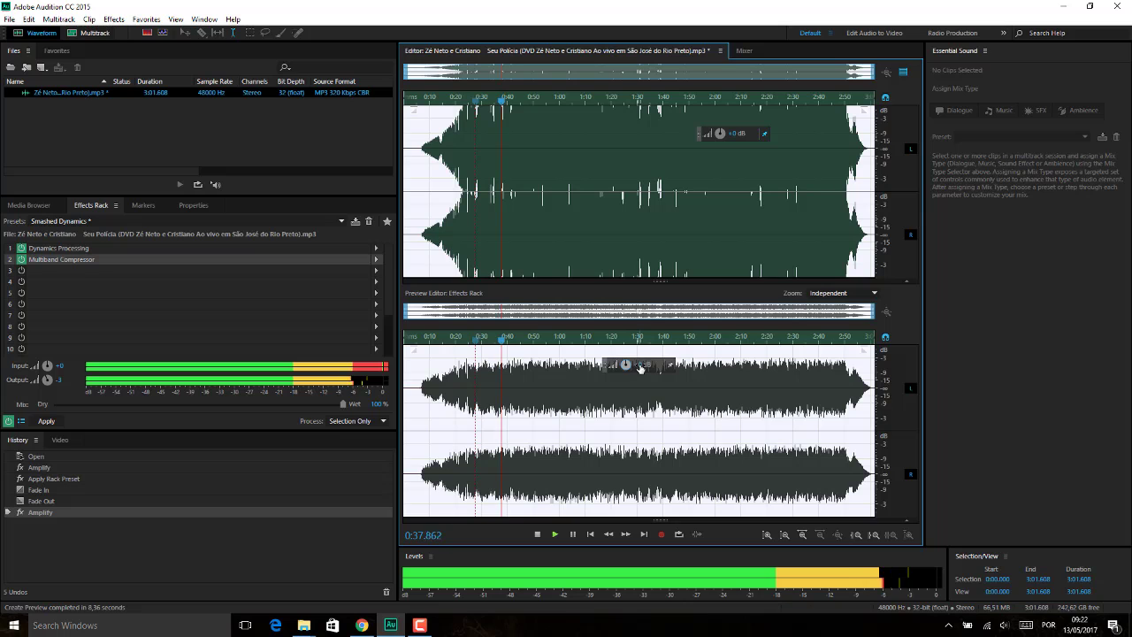
{"action": "left_click_drag", "start_coordinate": [641, 368], "coordinate": [644, 364]}
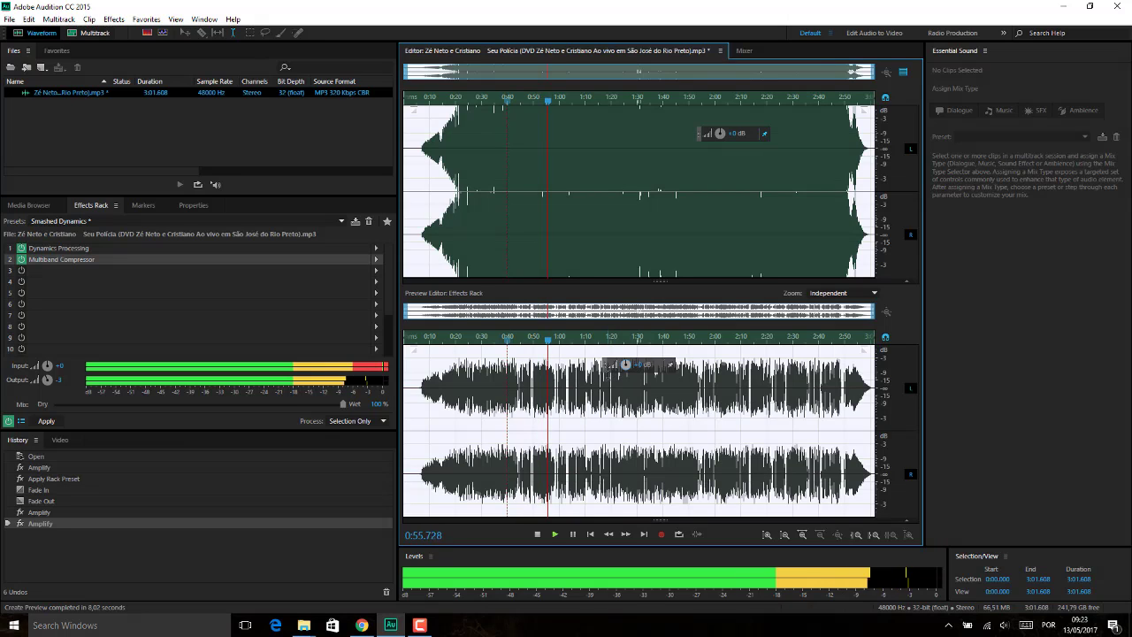
{"action": "key", "text": "space"}
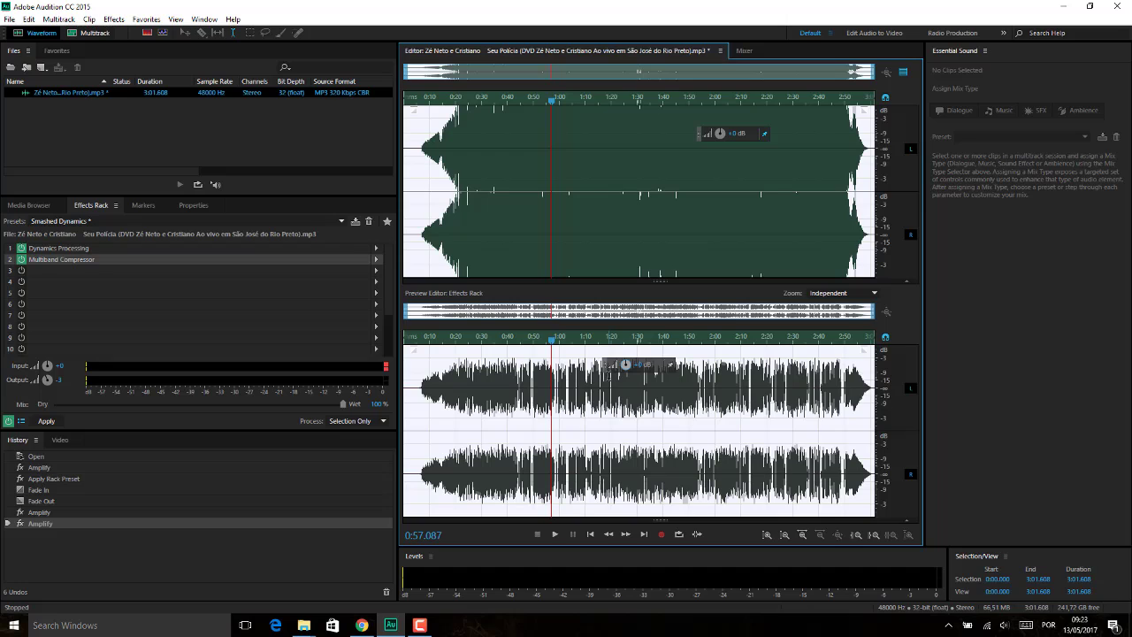
- Remove both the Dynamics Processing and Multiband Compressor effects from the rack
{"action": "left_click", "coordinate": [72, 256]}
{"action": "key", "text": "Delete"}
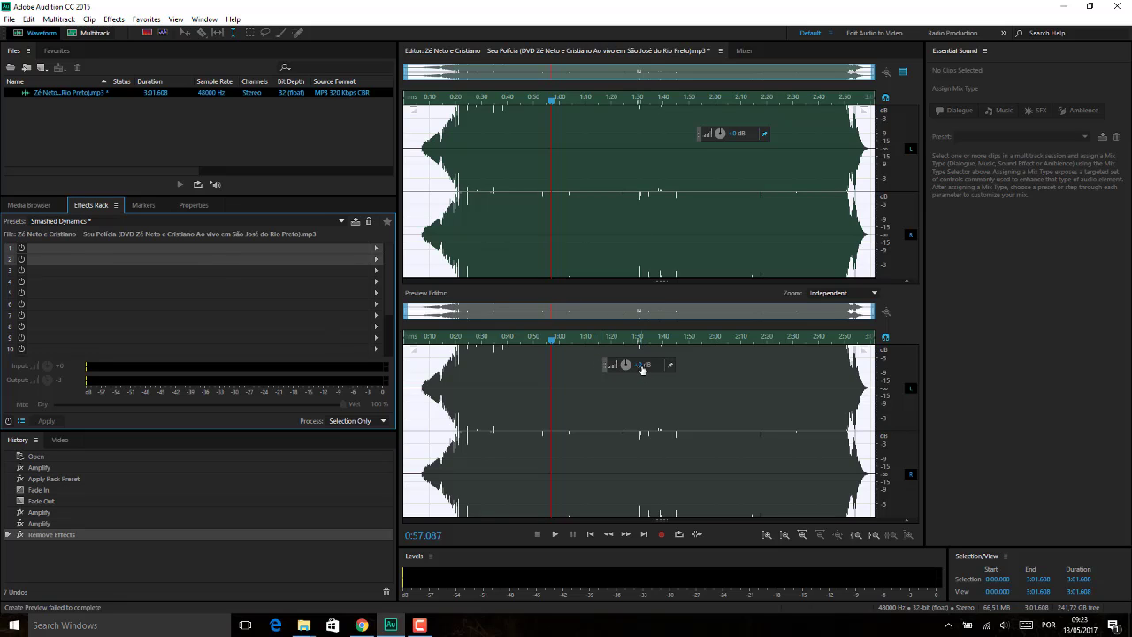
- Lower the whole song's gain to reduce clipping, then briefly audition it from about 0:57
{"action": "left_click_drag", "start_coordinate": [644, 370], "coordinate": [645, 357]}
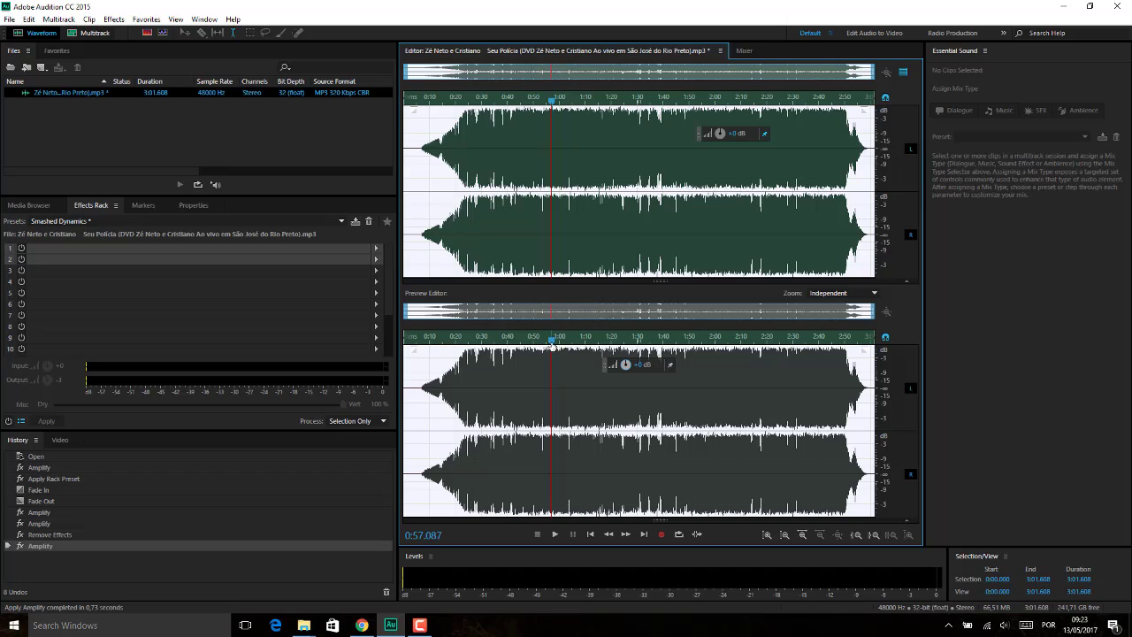
{"action": "key", "text": "space"}
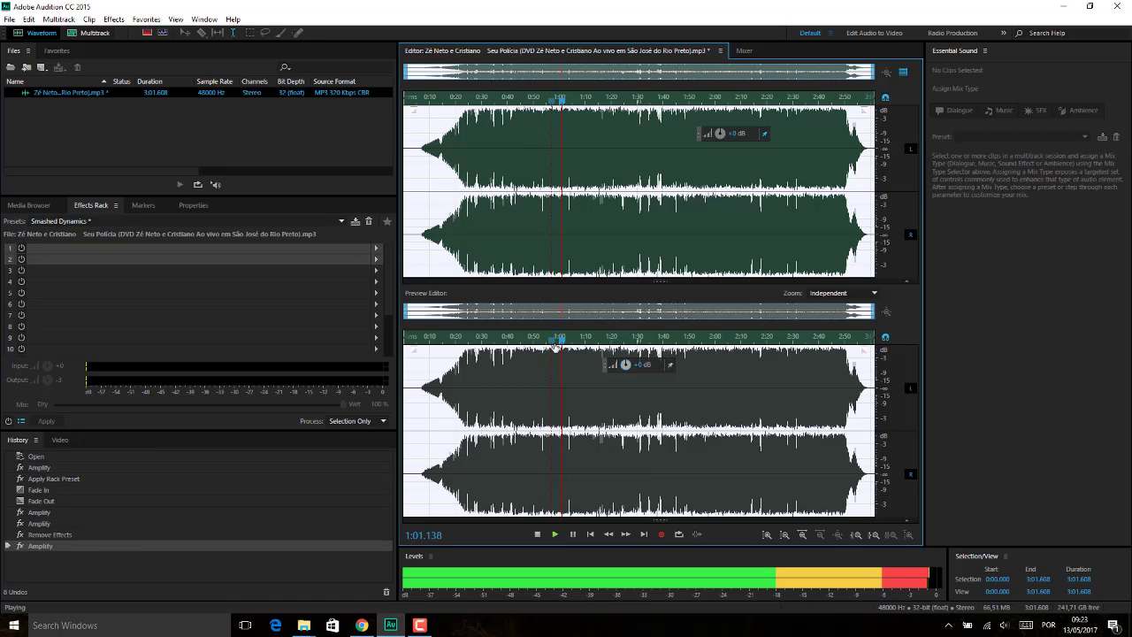
{"action": "key", "text": "space"}
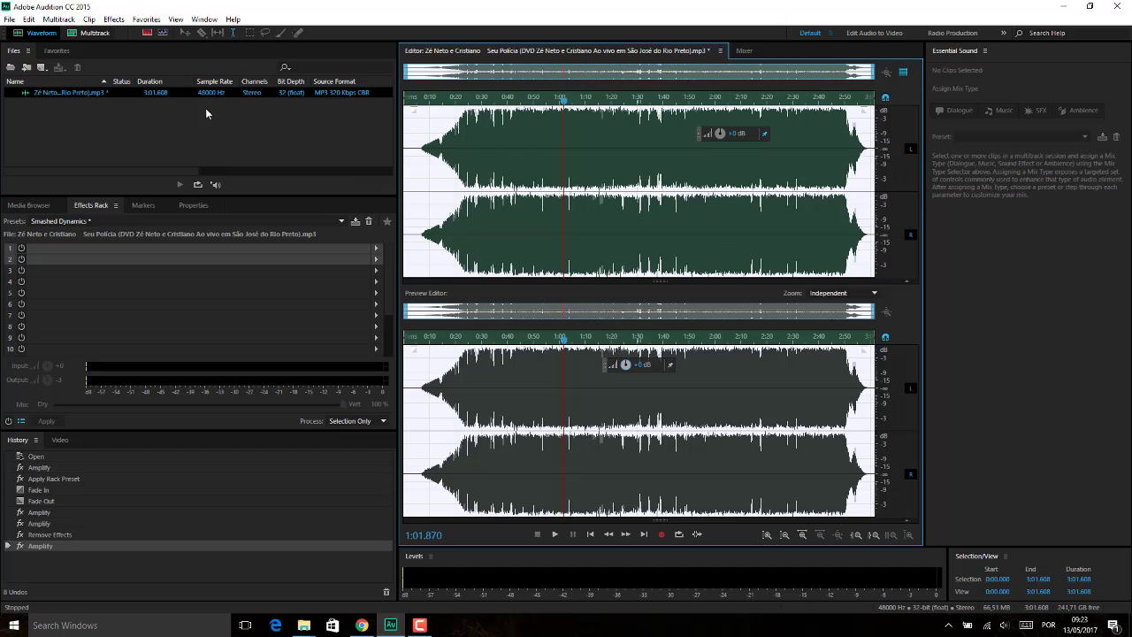
- Open the file Music Tracks - summerwhistling.mp3 from the music folder
{"action": "double_click", "coordinate": [69, 113]}
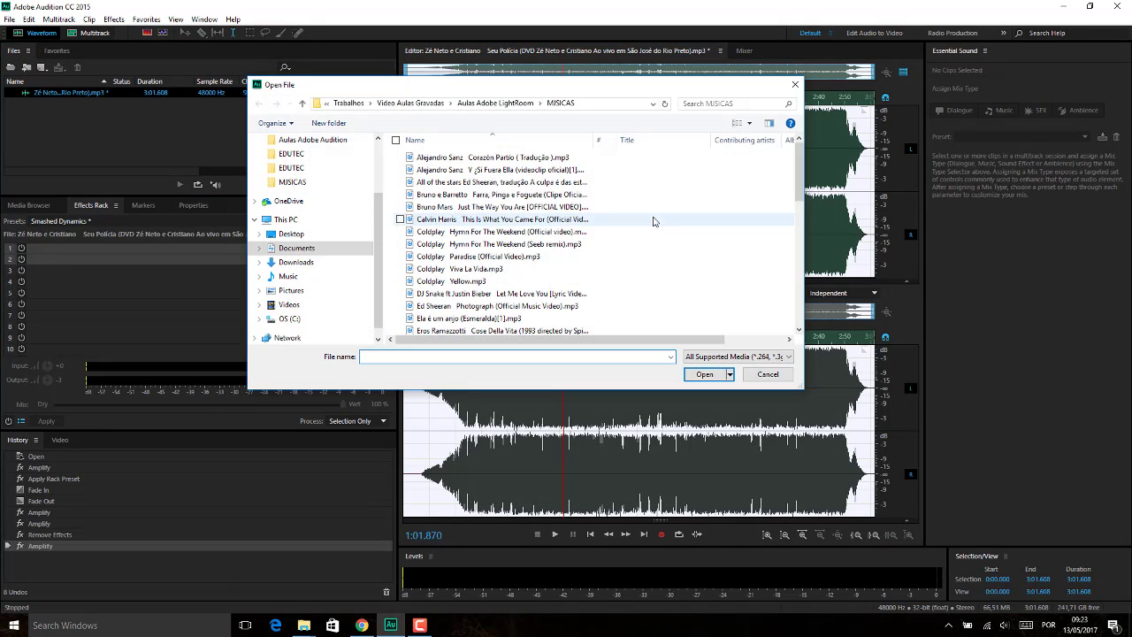
{"action": "left_click_drag", "start_coordinate": [800, 168], "coordinate": [811, 266]}
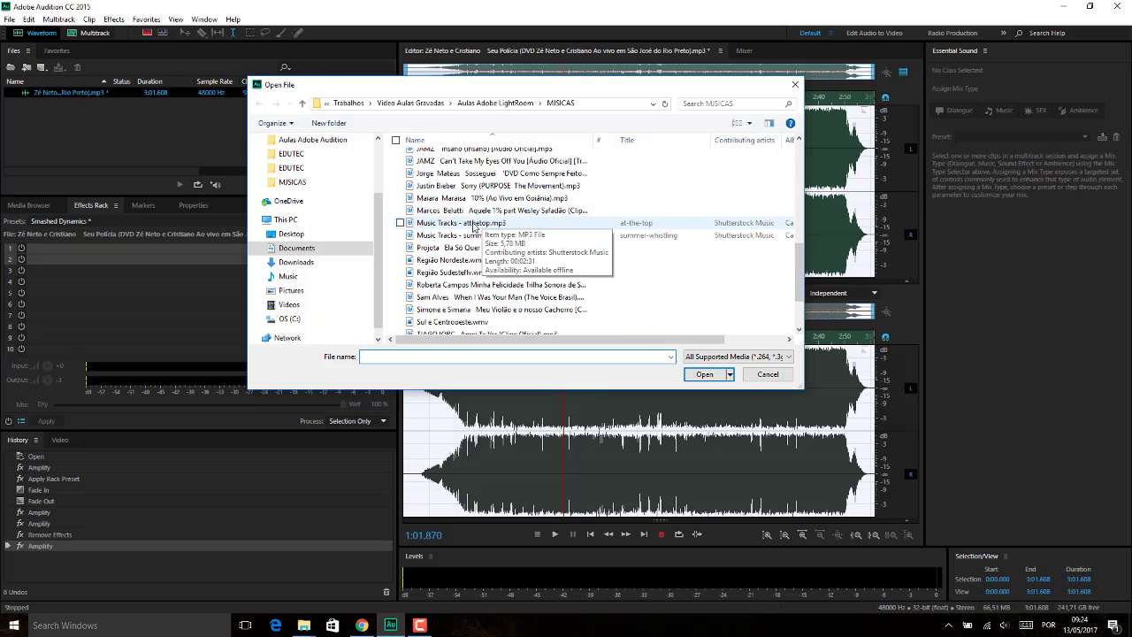
{"action": "double_click", "coordinate": [450, 235]}
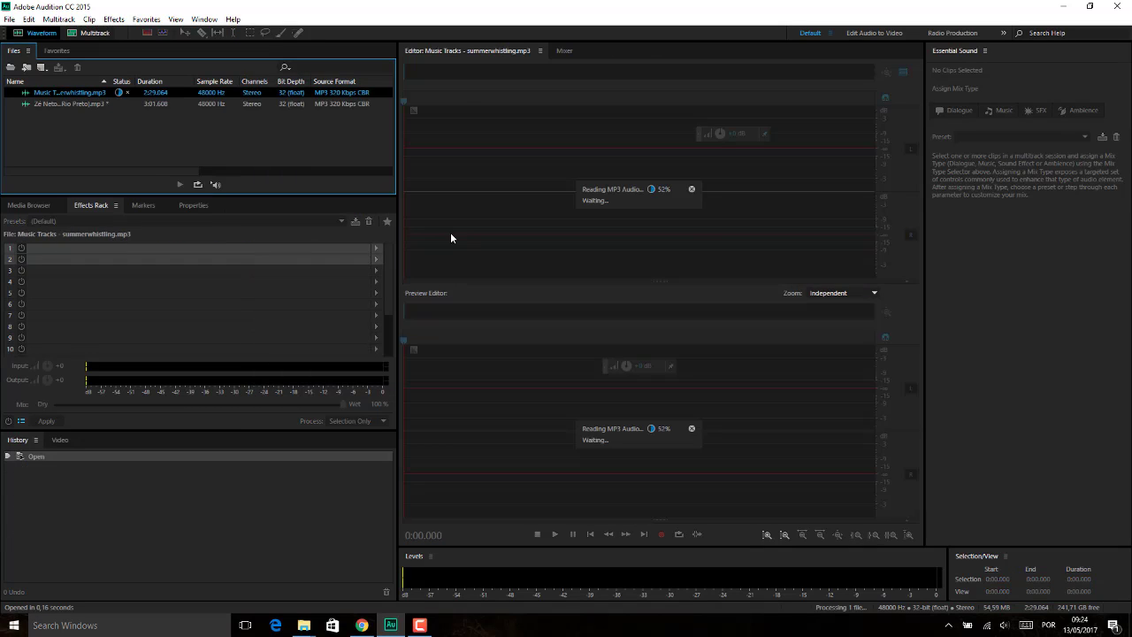
- Audition the summerwhistling track from about 0:25, then stop playback
{"action": "left_click", "coordinate": [483, 259]}
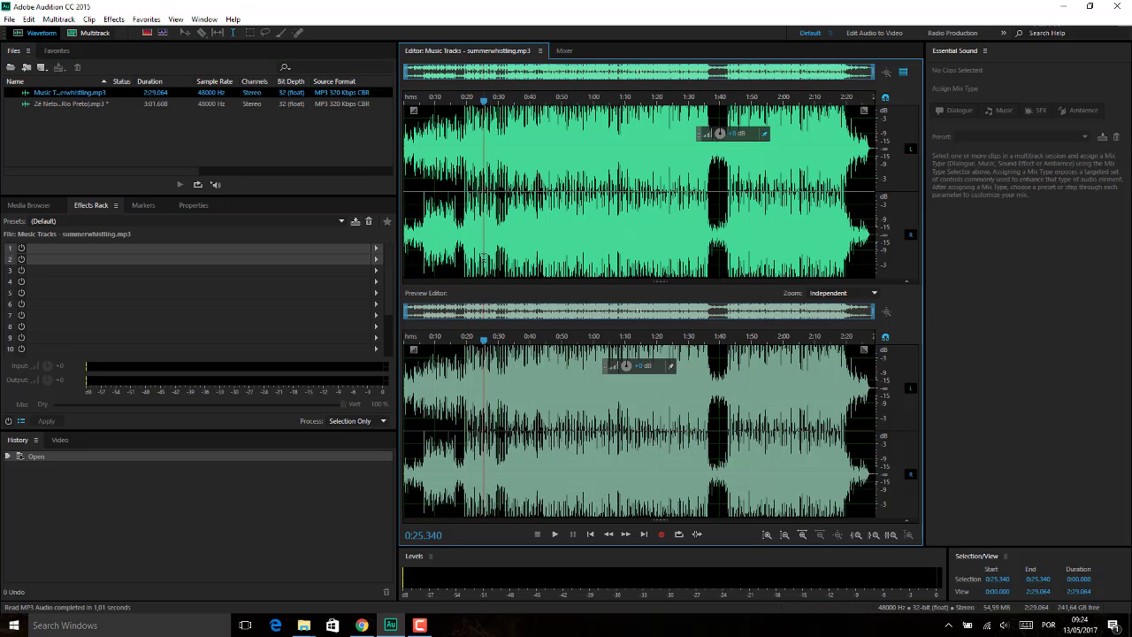
{"action": "key", "text": "space"}
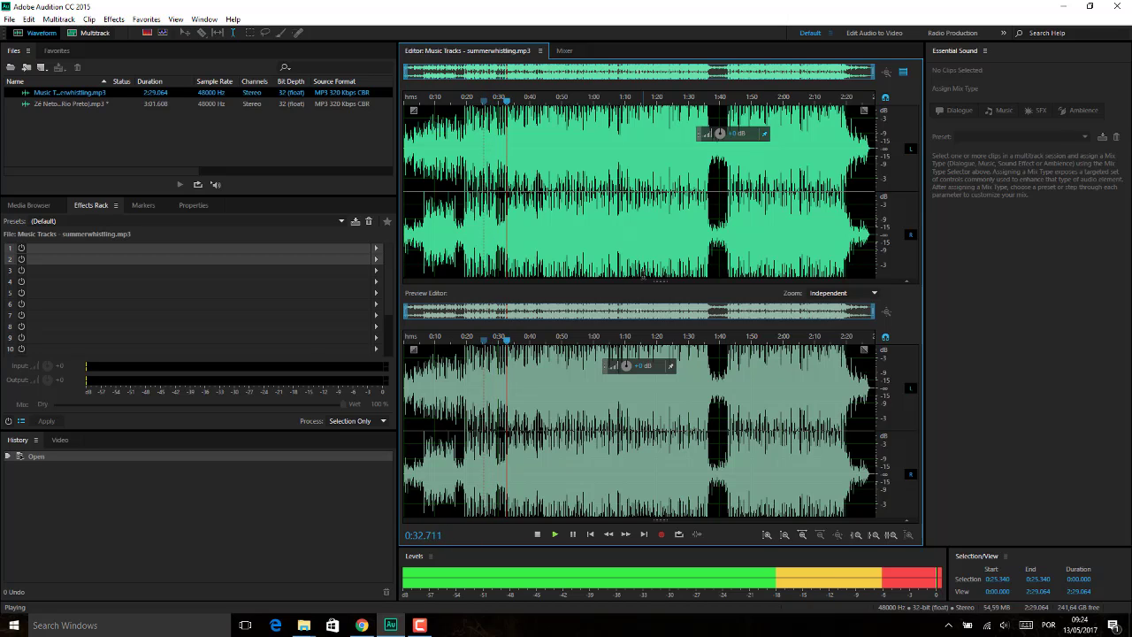
{"action": "key", "text": "space"}
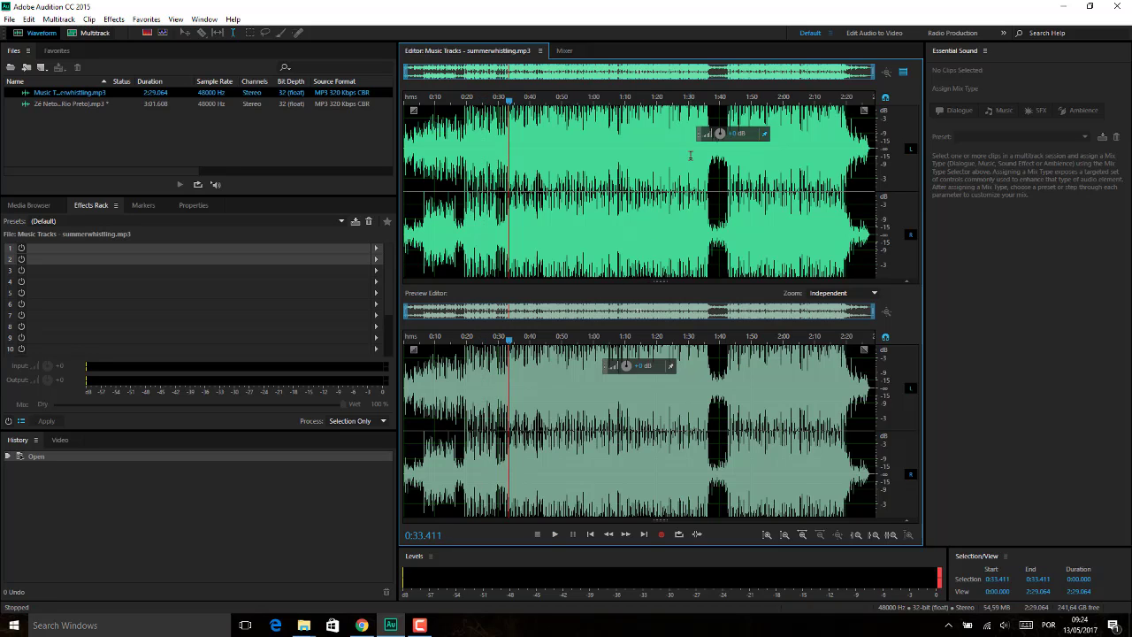
- Switch back to the edited first song and briefly audition it from about 0:36
{"action": "double_click", "coordinate": [84, 104]}
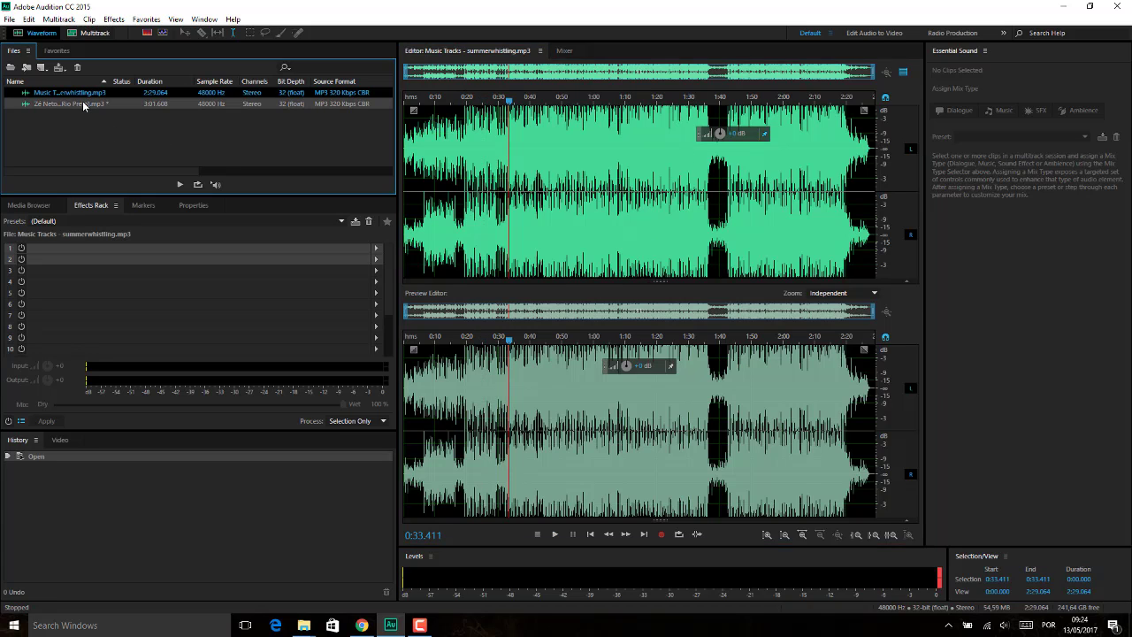
{"action": "left_click", "coordinate": [497, 247]}
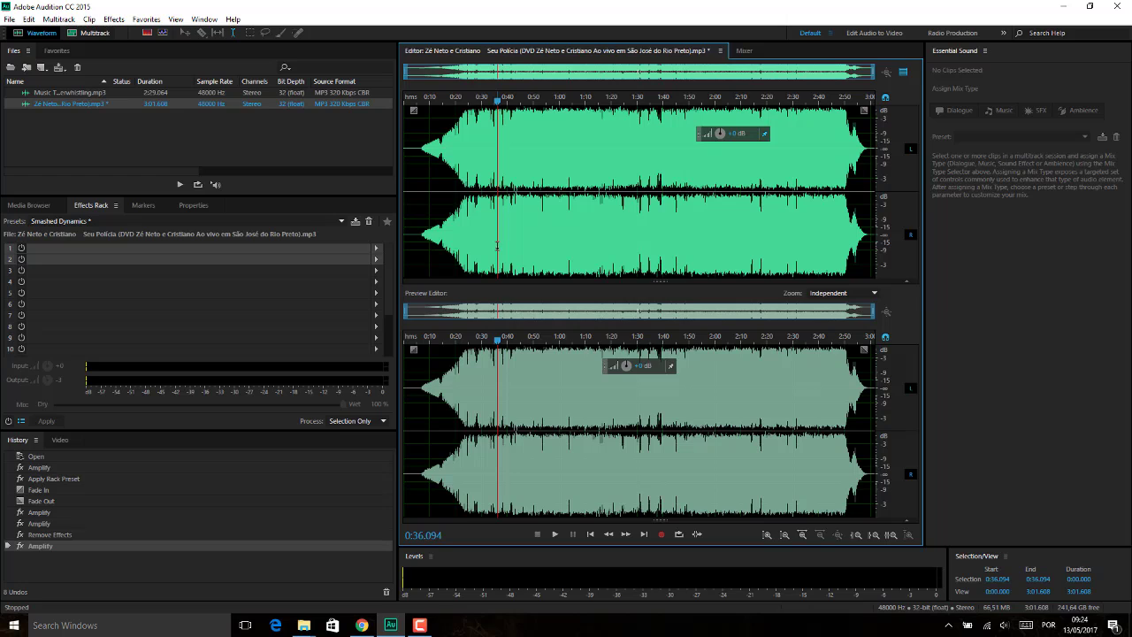
{"action": "key", "text": "space"}
{"action": "key", "text": "space"}
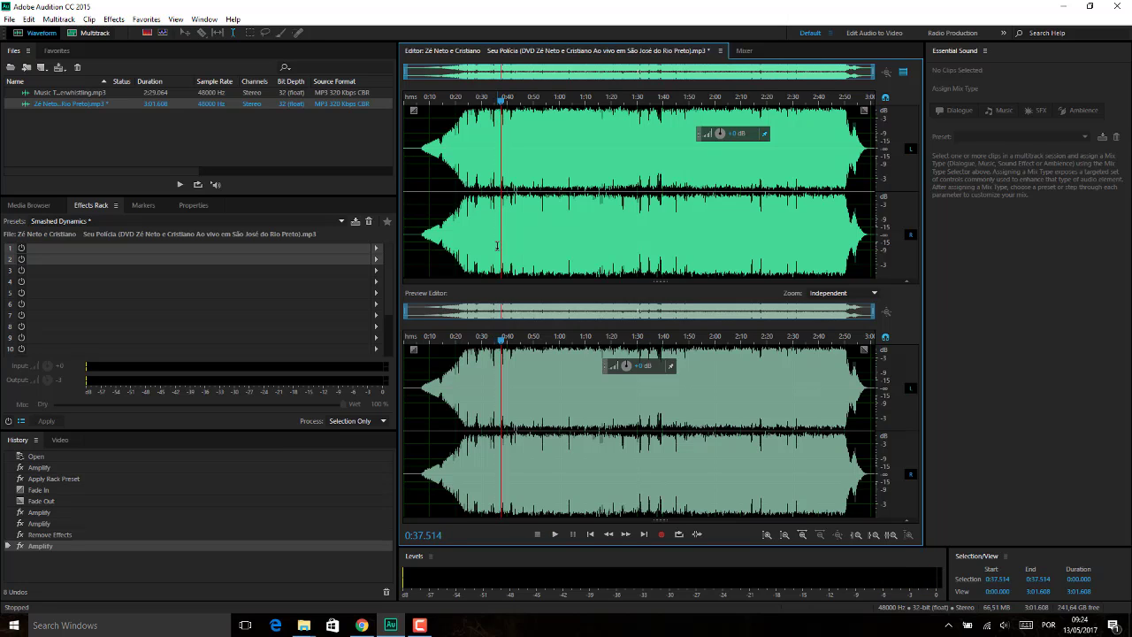